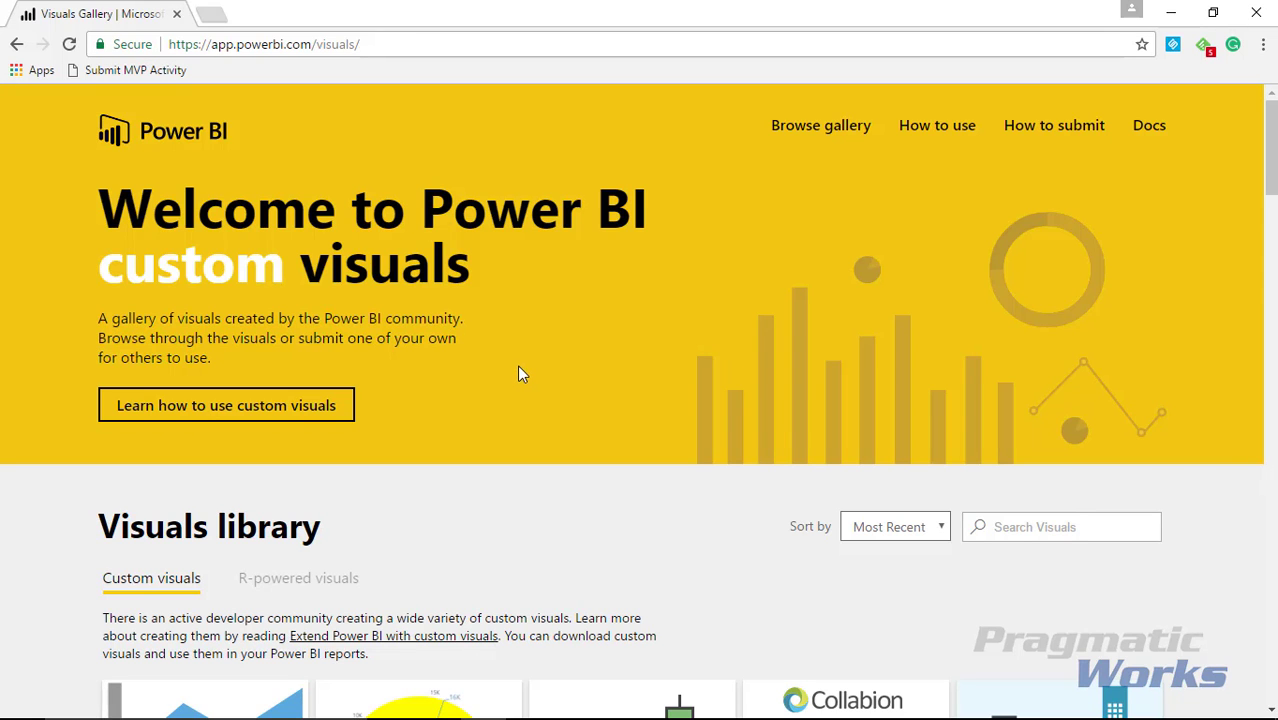
# - Browse the Visuals Gallery and open the Image Viewer visual's detail page showing version 0.1.0
pyautogui.scroll(-10, 519, 375)
pyautogui.scroll(-5, 519, 375)
pyautogui.scroll(1, 640, 440)
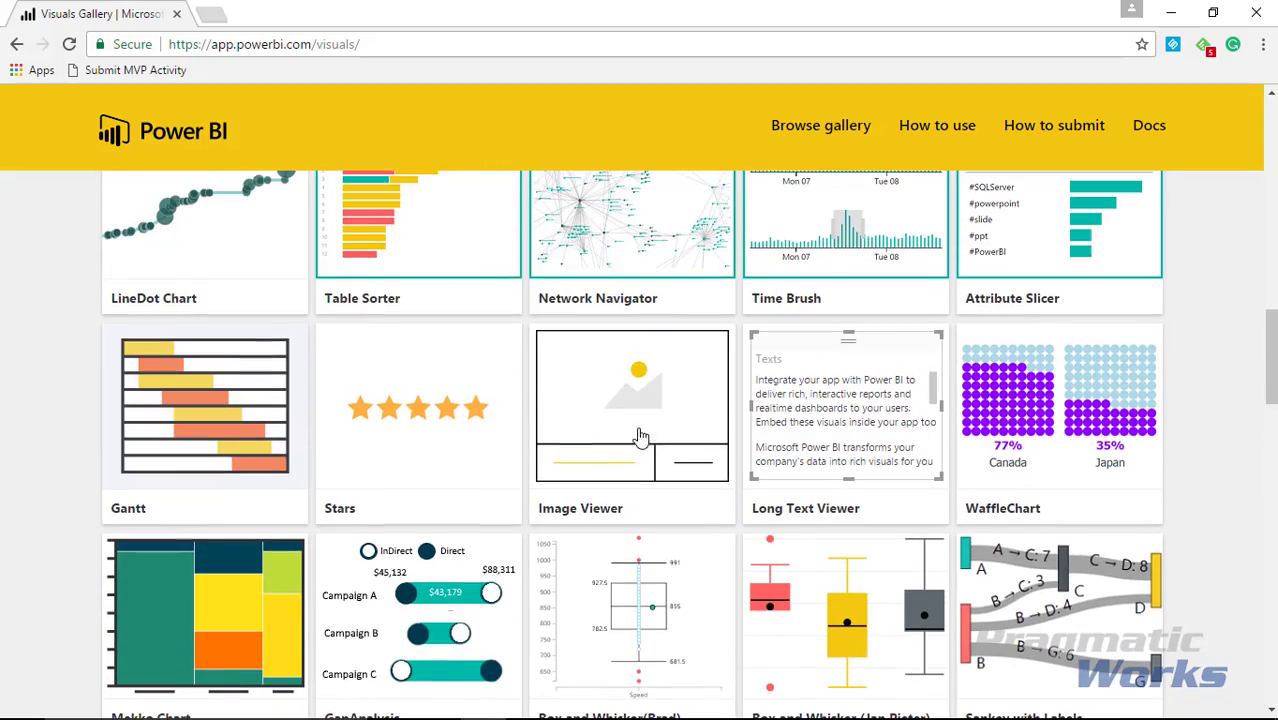
pyautogui.scroll(10, 688, 450)
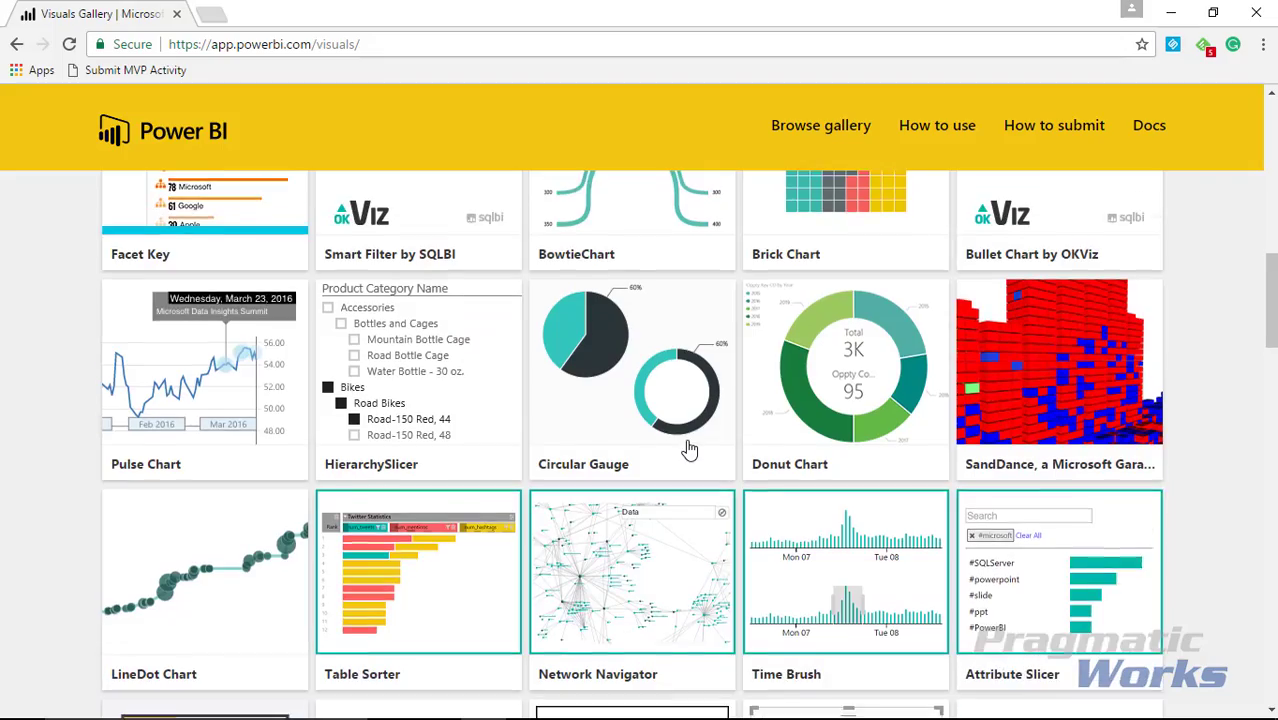
pyautogui.scroll(-12, 688, 450)
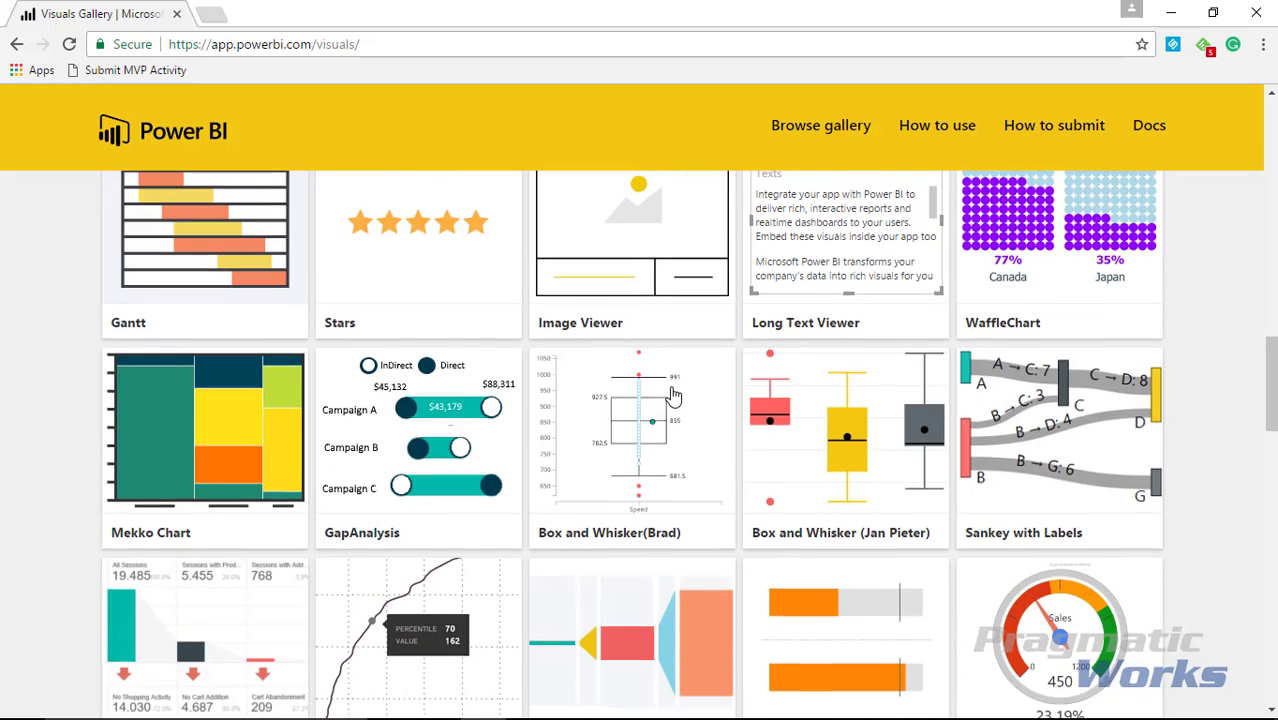
pyautogui.scroll(2, 672, 415)
pyautogui.click(605, 424)
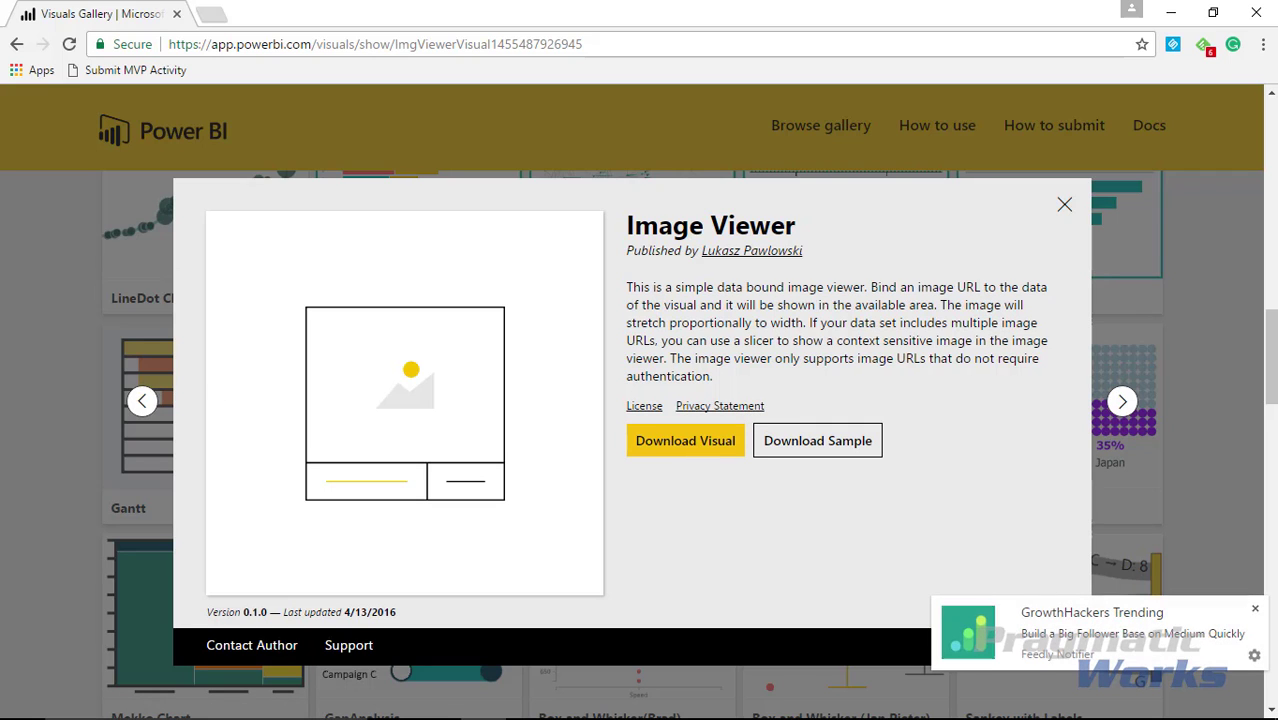
# - In Power BI Desktop, import from Excel by opening Car Listings.xlsx in the Data folder
pyautogui.hotkey('alt', 'Tab')
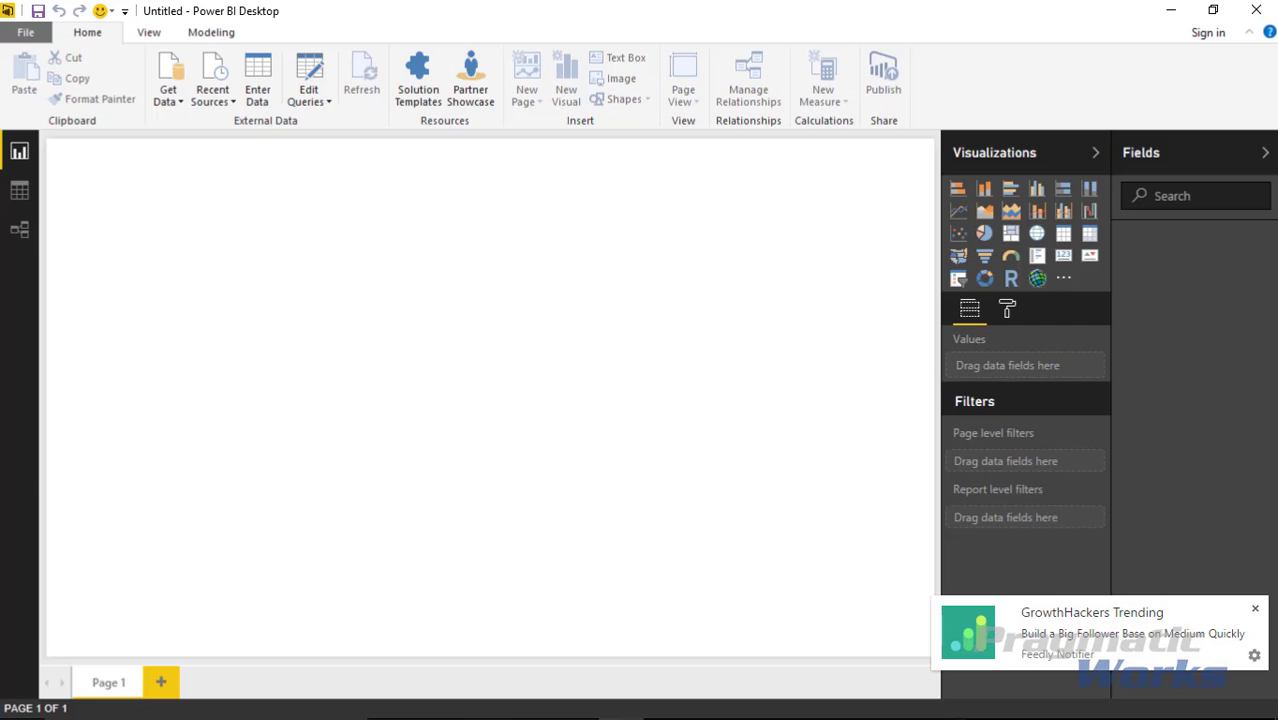
pyautogui.click(1255, 609)
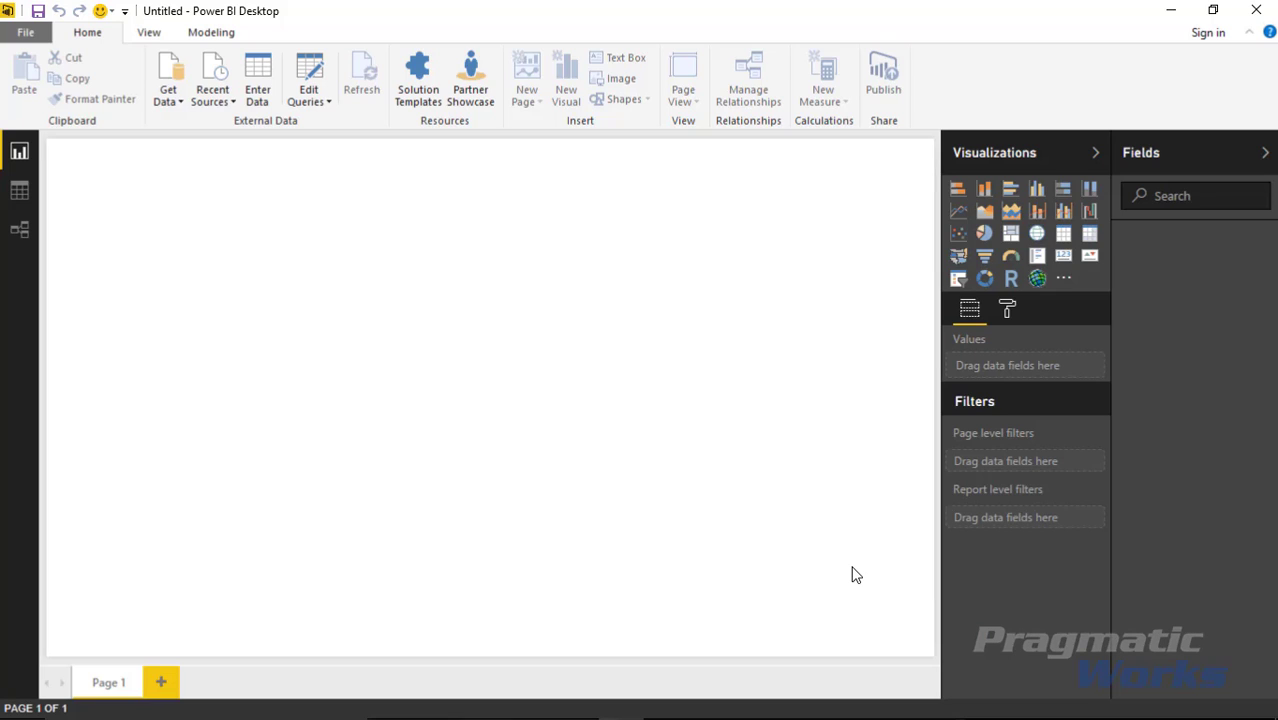
pyautogui.click(164, 101)
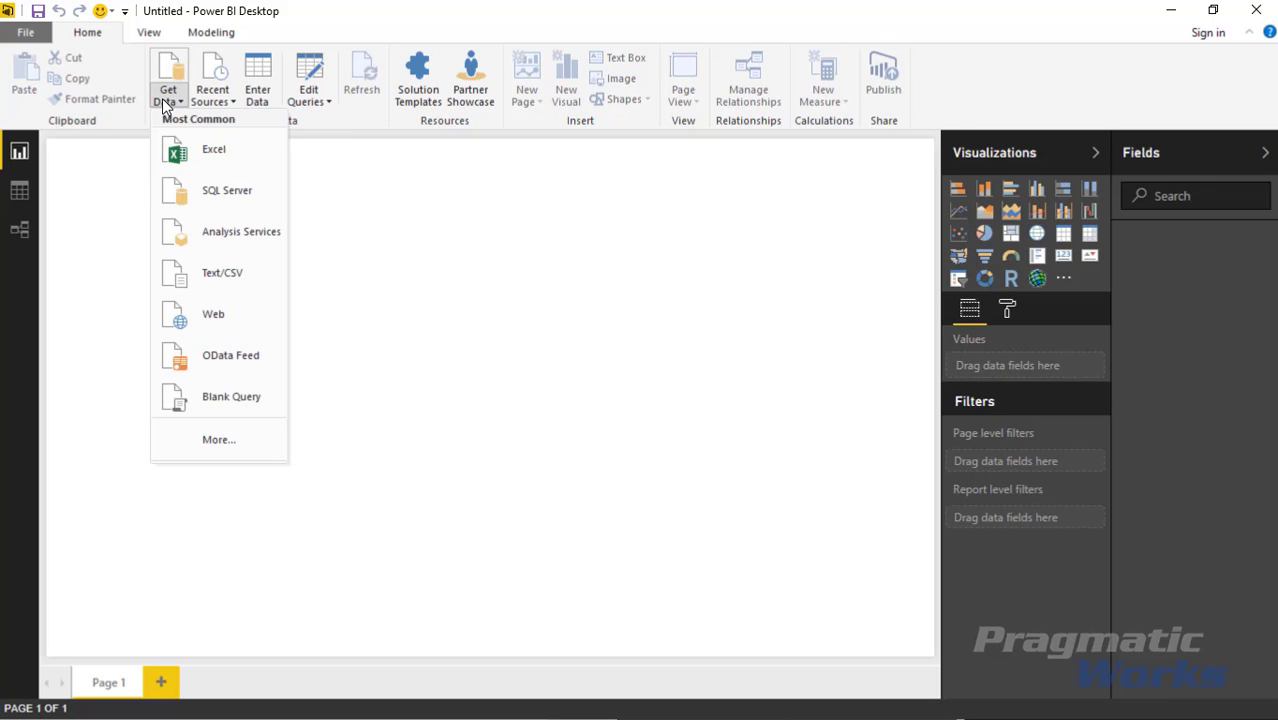
pyautogui.click(231, 158)
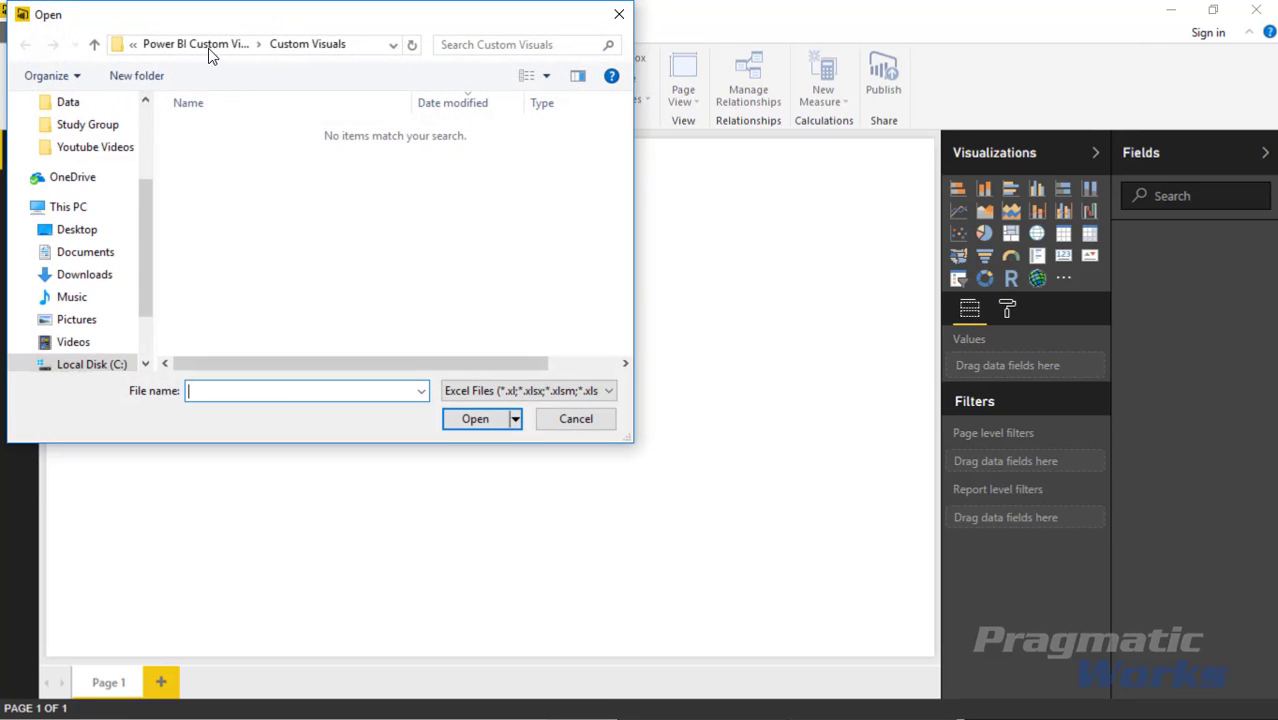
pyautogui.click(207, 50)
pyautogui.click(254, 149)
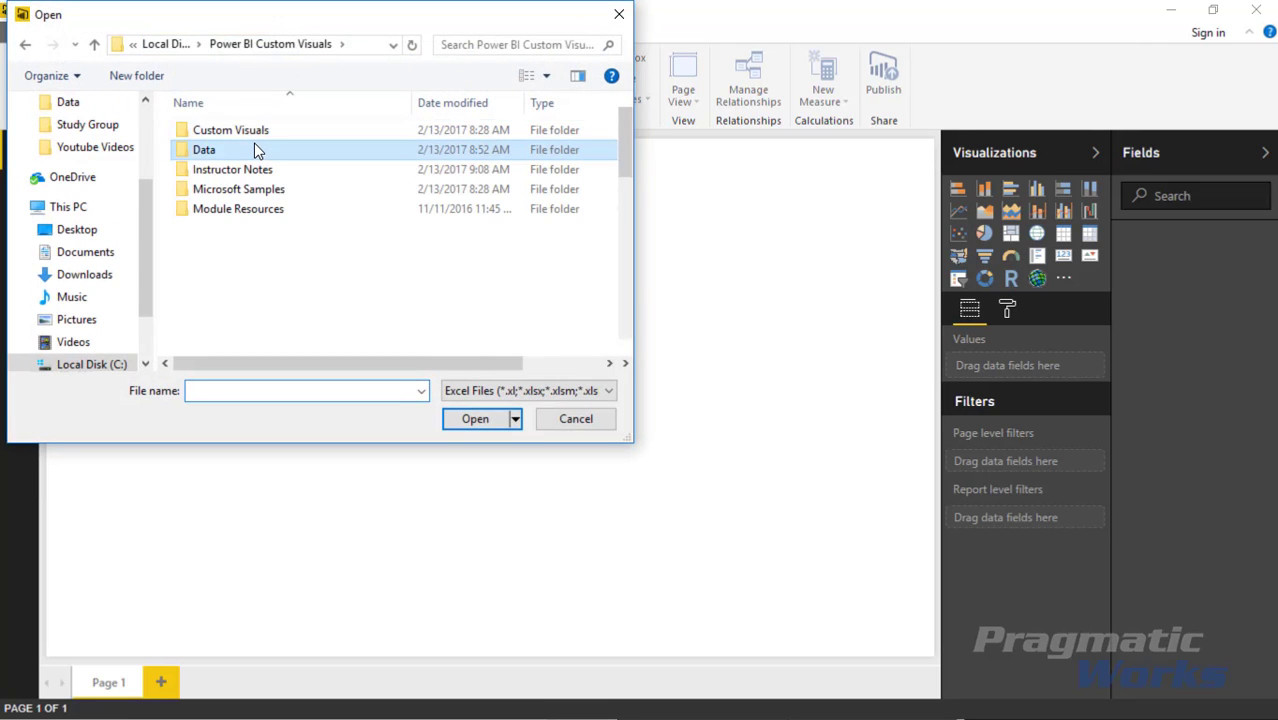
pyautogui.doubleClick(254, 149)
pyautogui.click(271, 129)
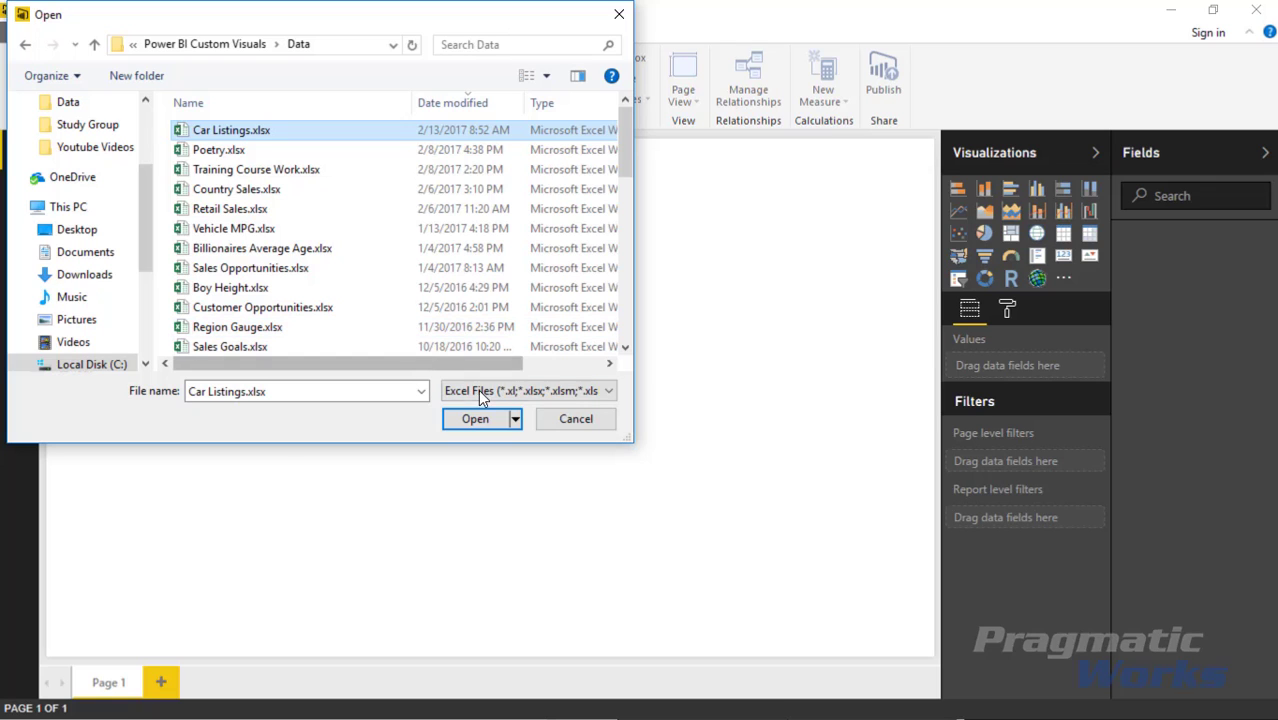
pyautogui.click(484, 420)
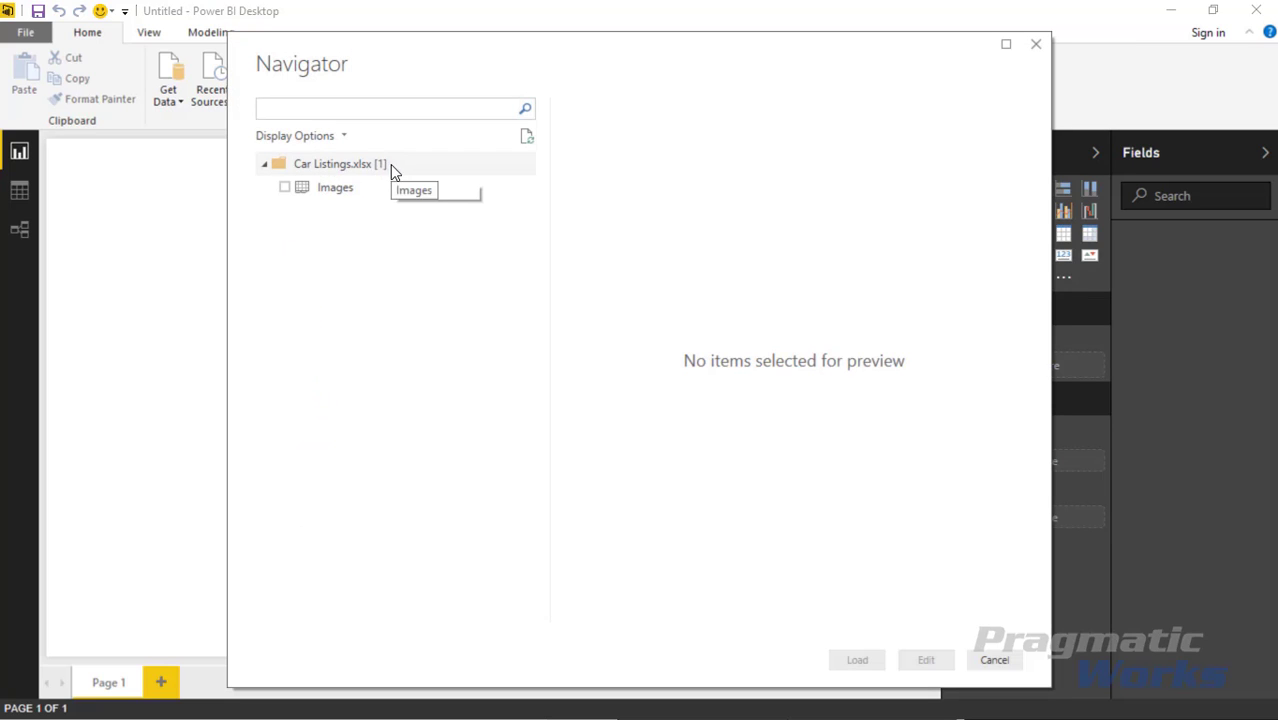
# - Select the Images table in the Navigator and open it in the Query Editor
pyautogui.click(284, 188)
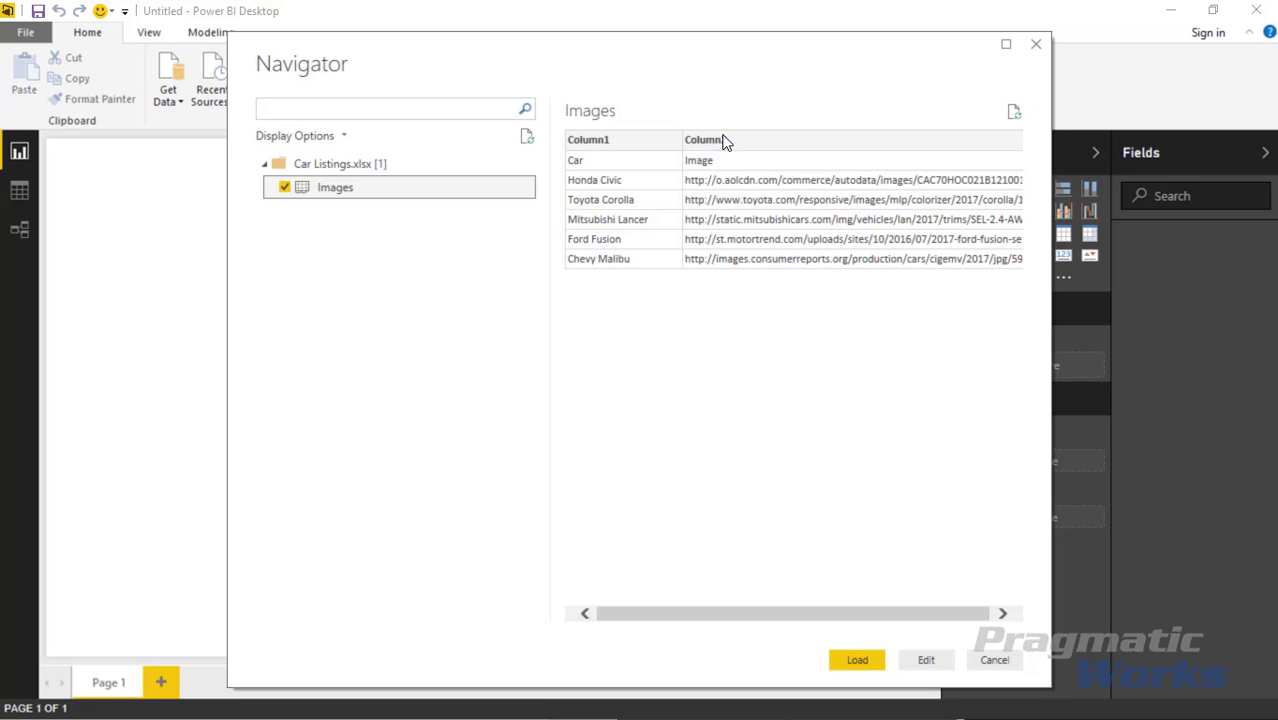
pyautogui.click(924, 659)
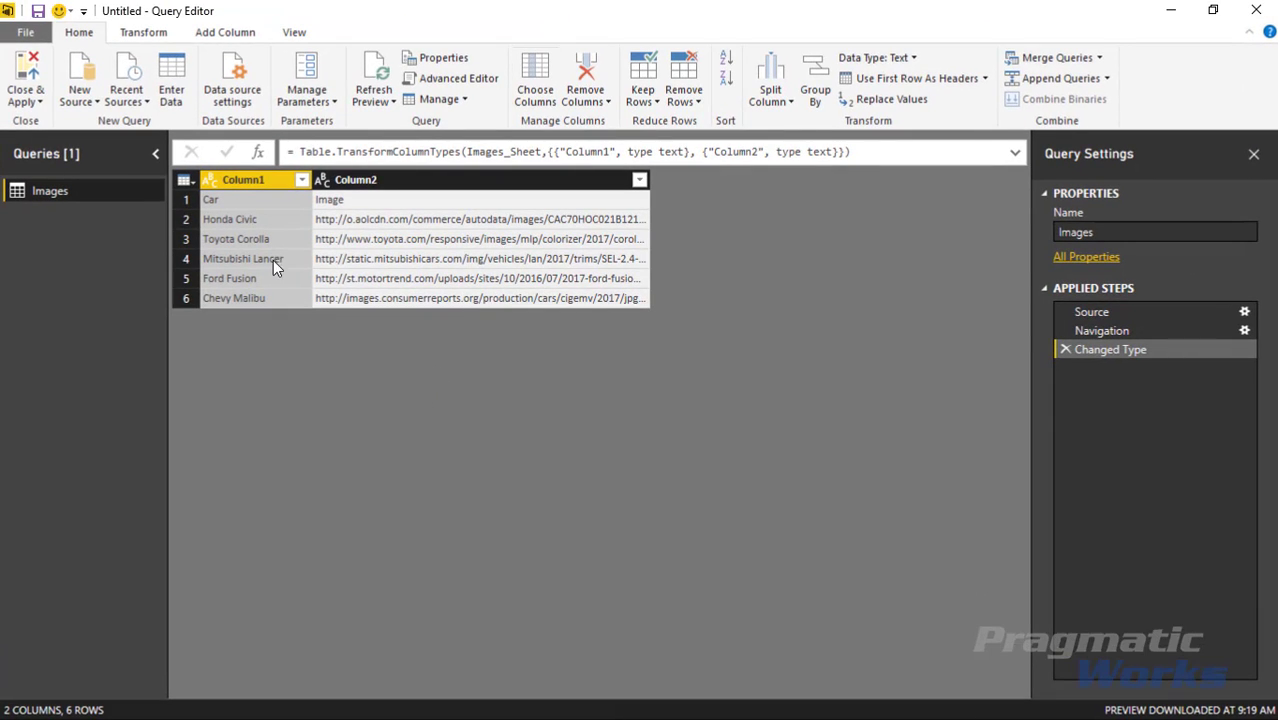
# - Promote the first row to Car and Image headers, then Close & Apply the query
pyautogui.click(189, 203)
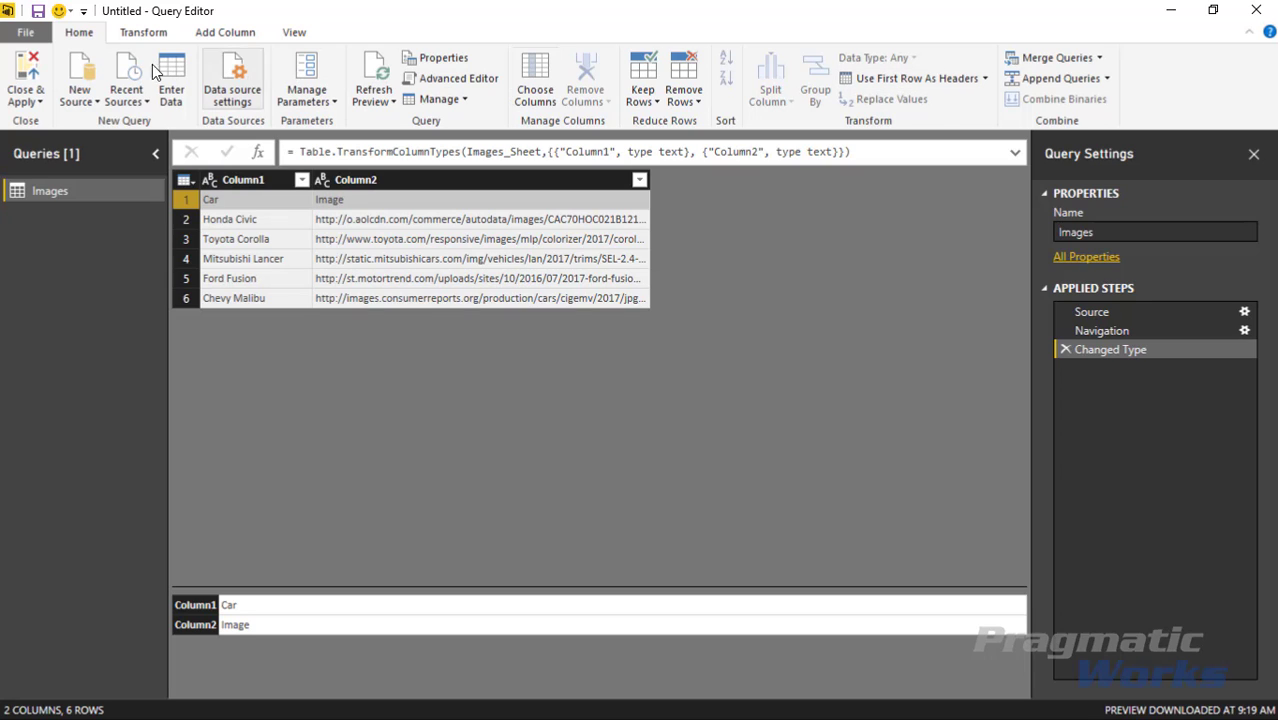
pyautogui.click(944, 82)
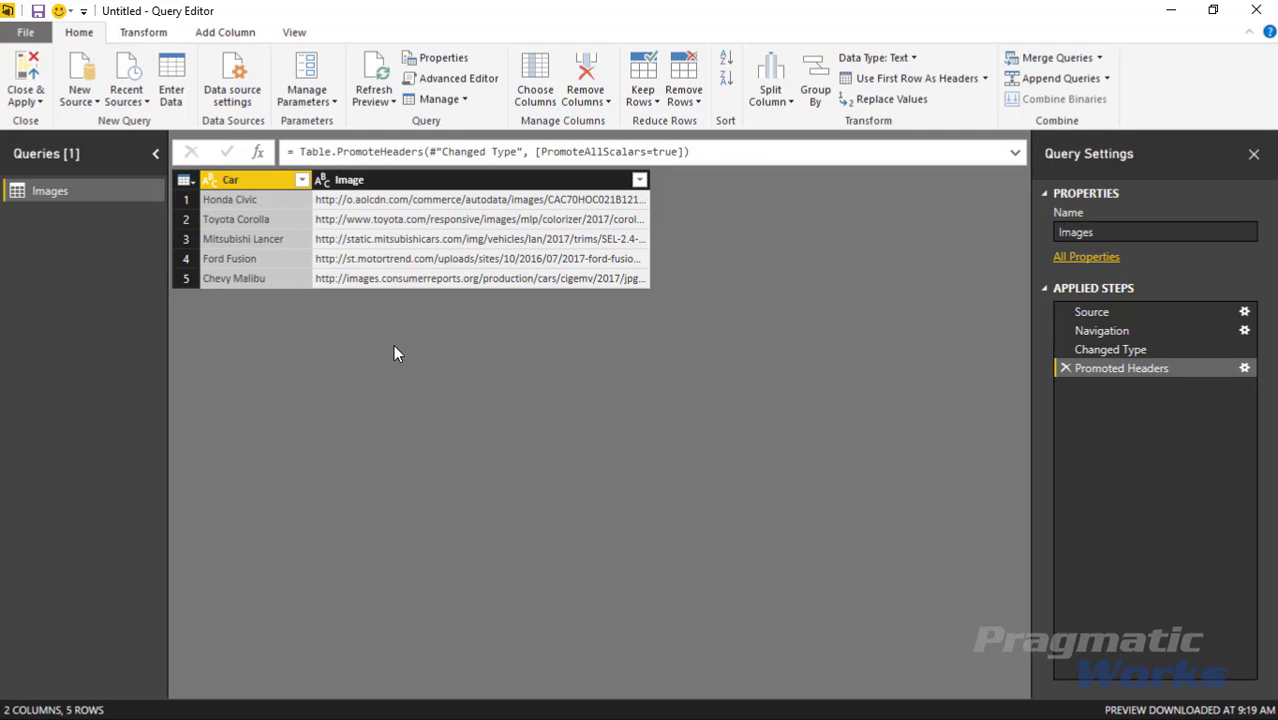
pyautogui.click(24, 80)
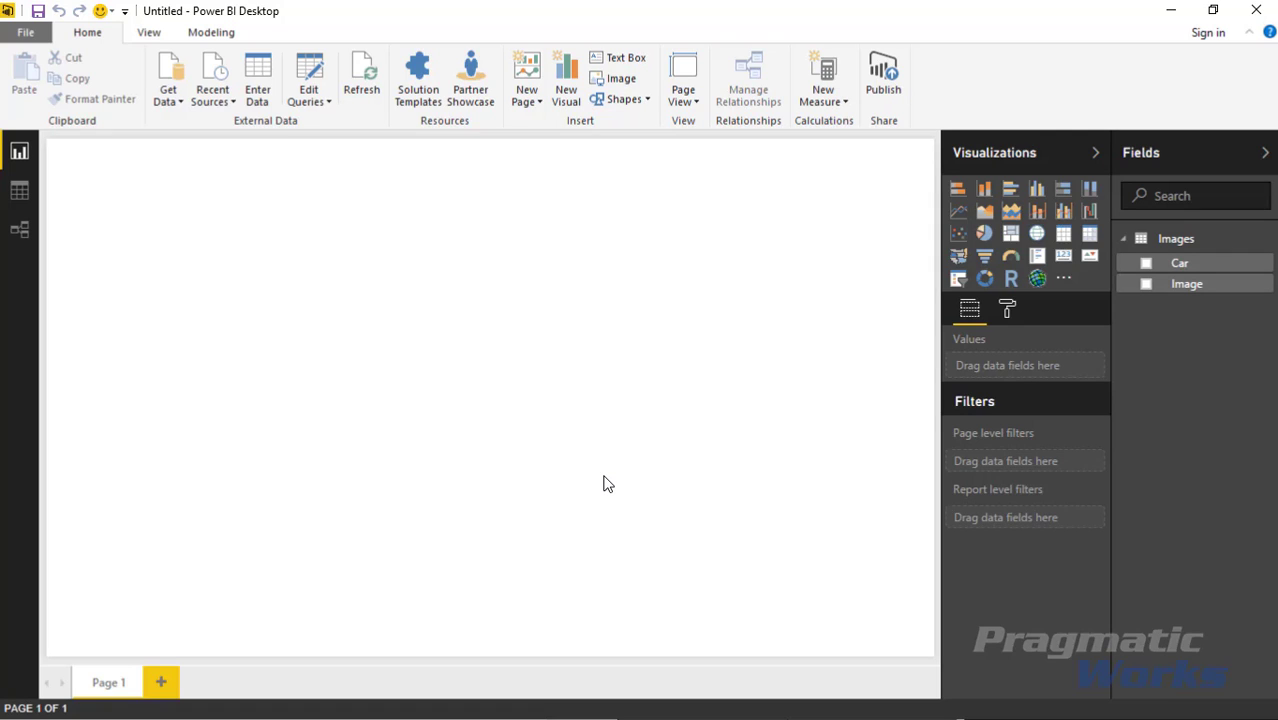
# - Import ImgViewerVisual.0.1.0.pbiviz from the Custom Visuals folder as a custom visual from file
pyautogui.click(1065, 282)
pyautogui.click(1060, 299)
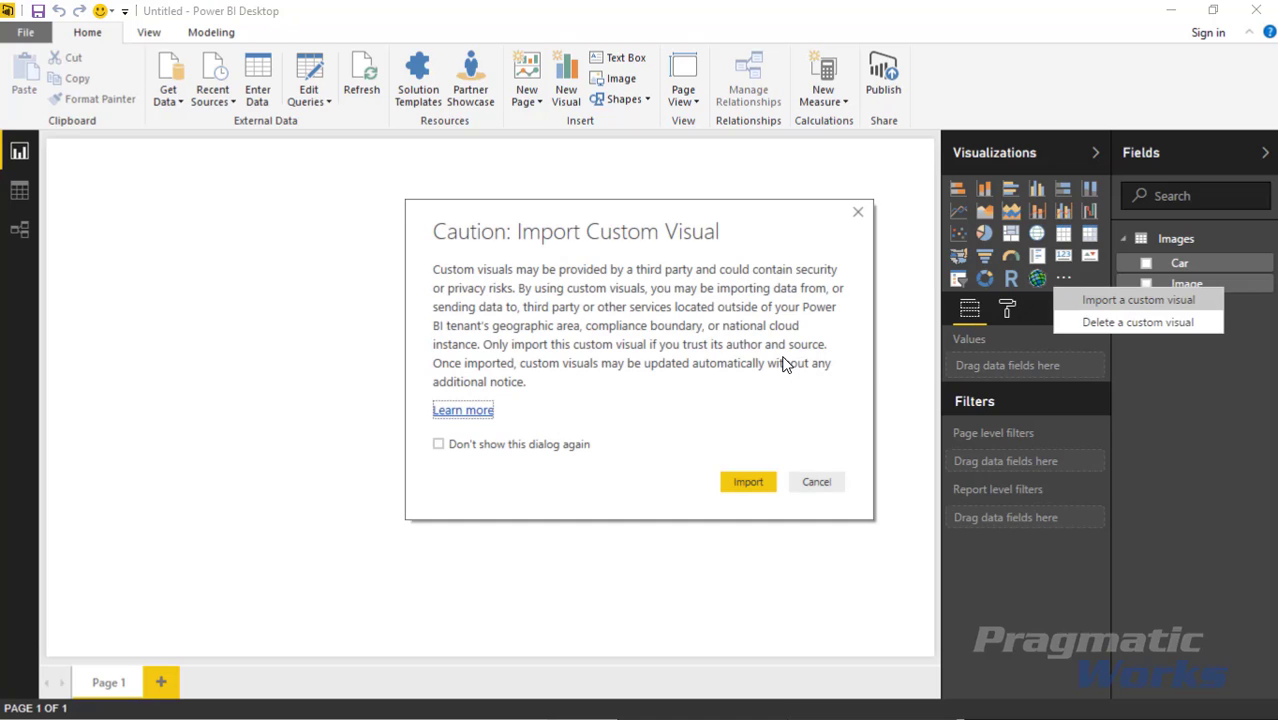
pyautogui.click(760, 485)
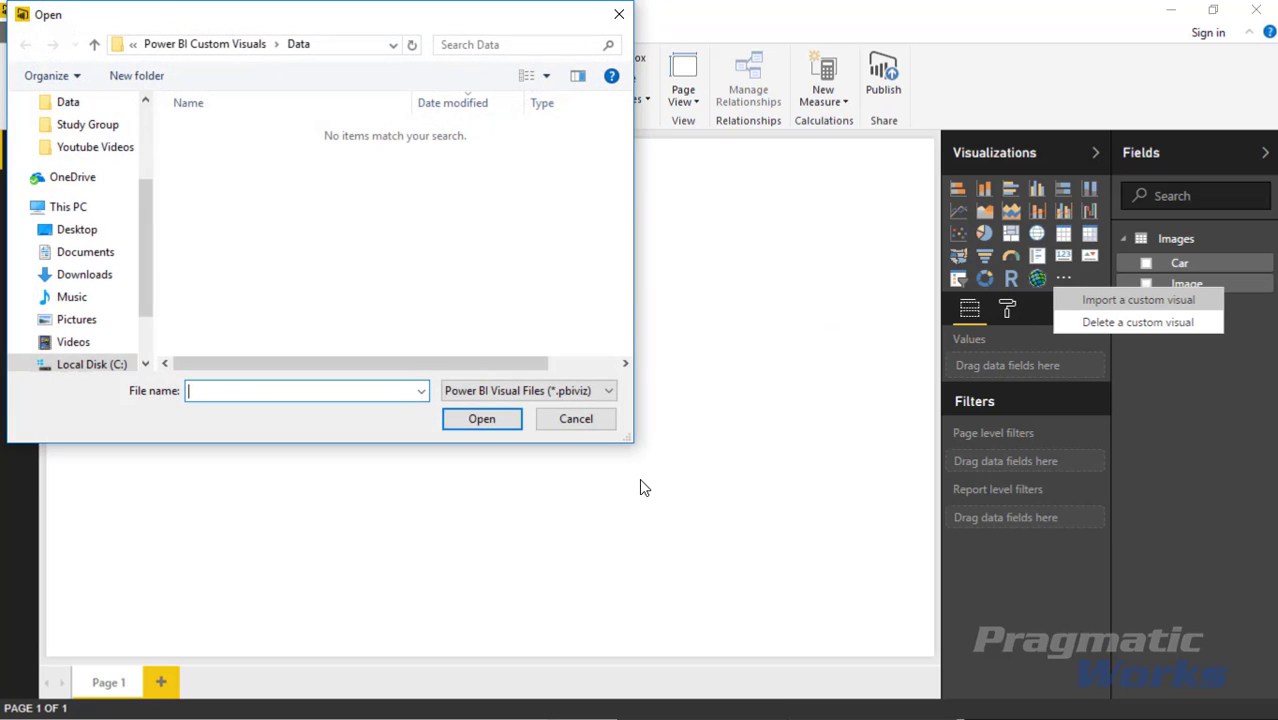
pyautogui.click(226, 47)
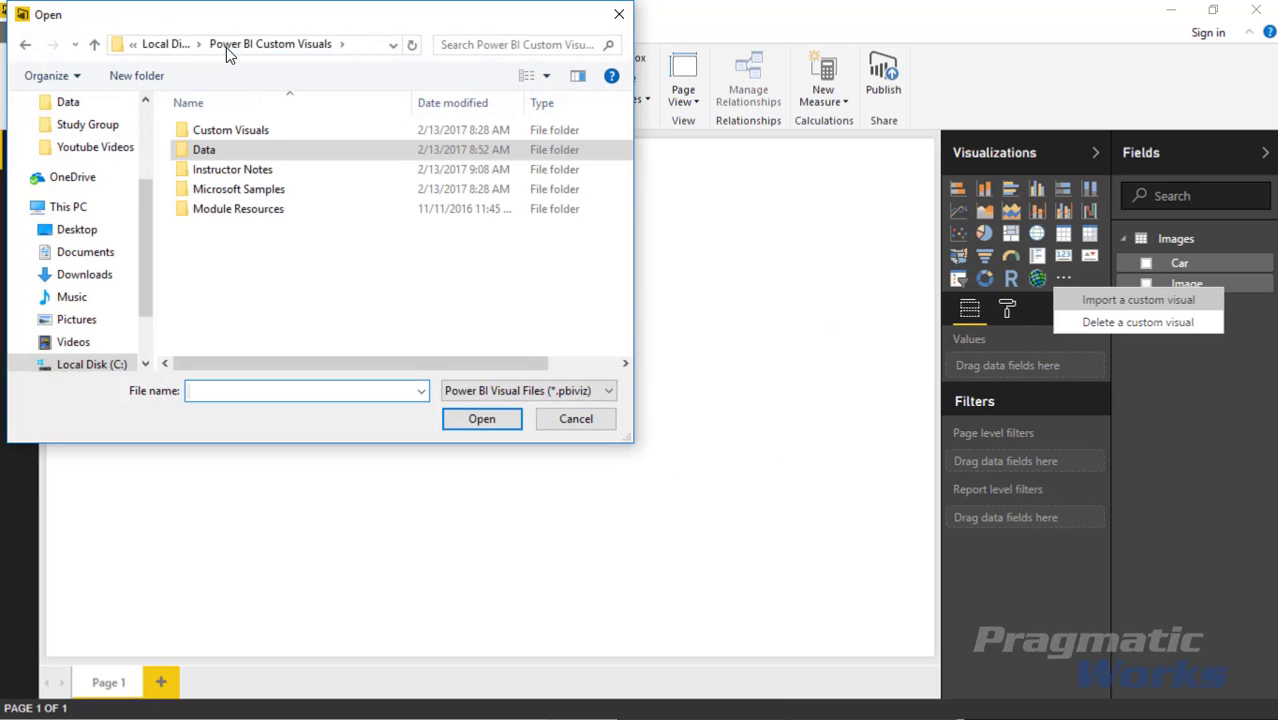
pyautogui.doubleClick(250, 127)
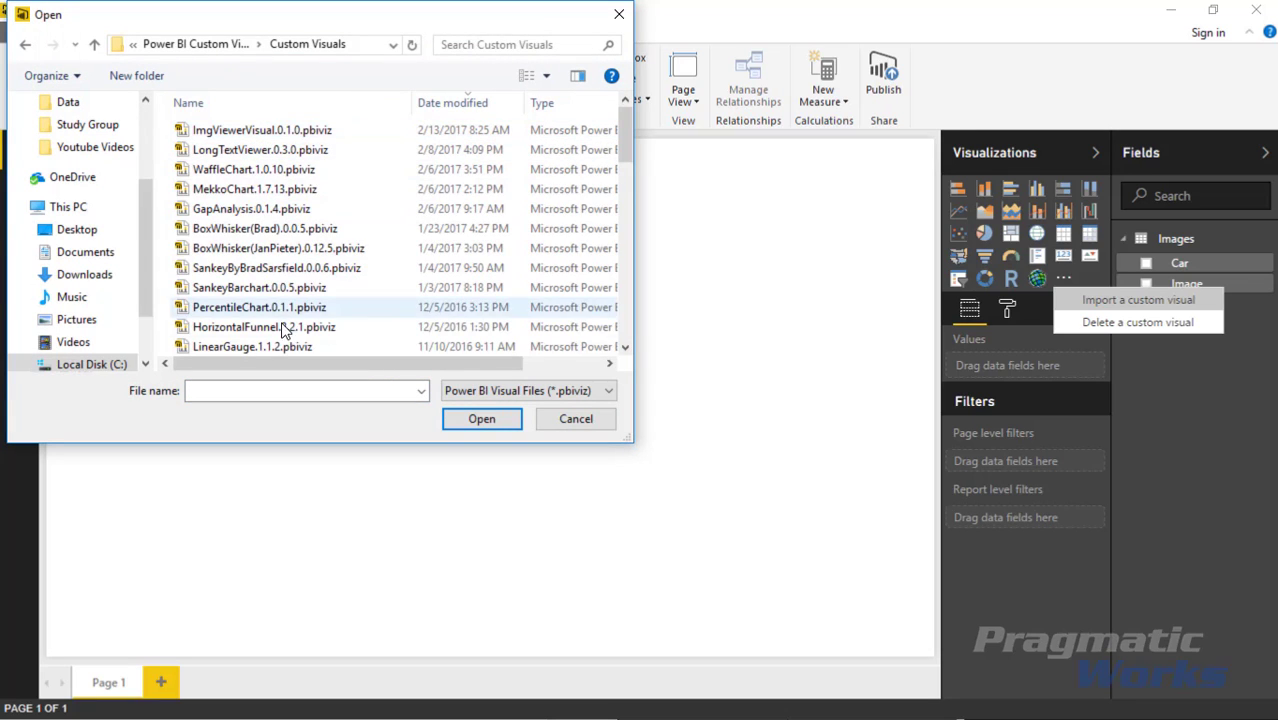
pyautogui.click(310, 132)
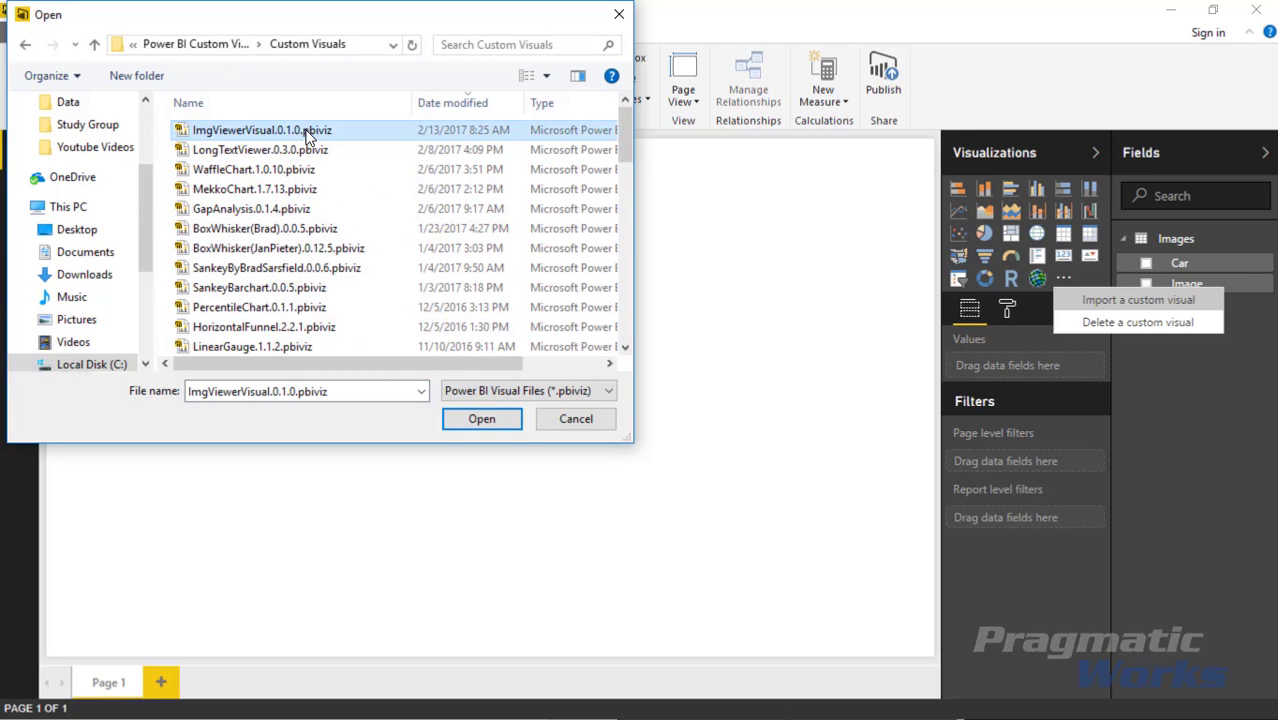
pyautogui.click(485, 419)
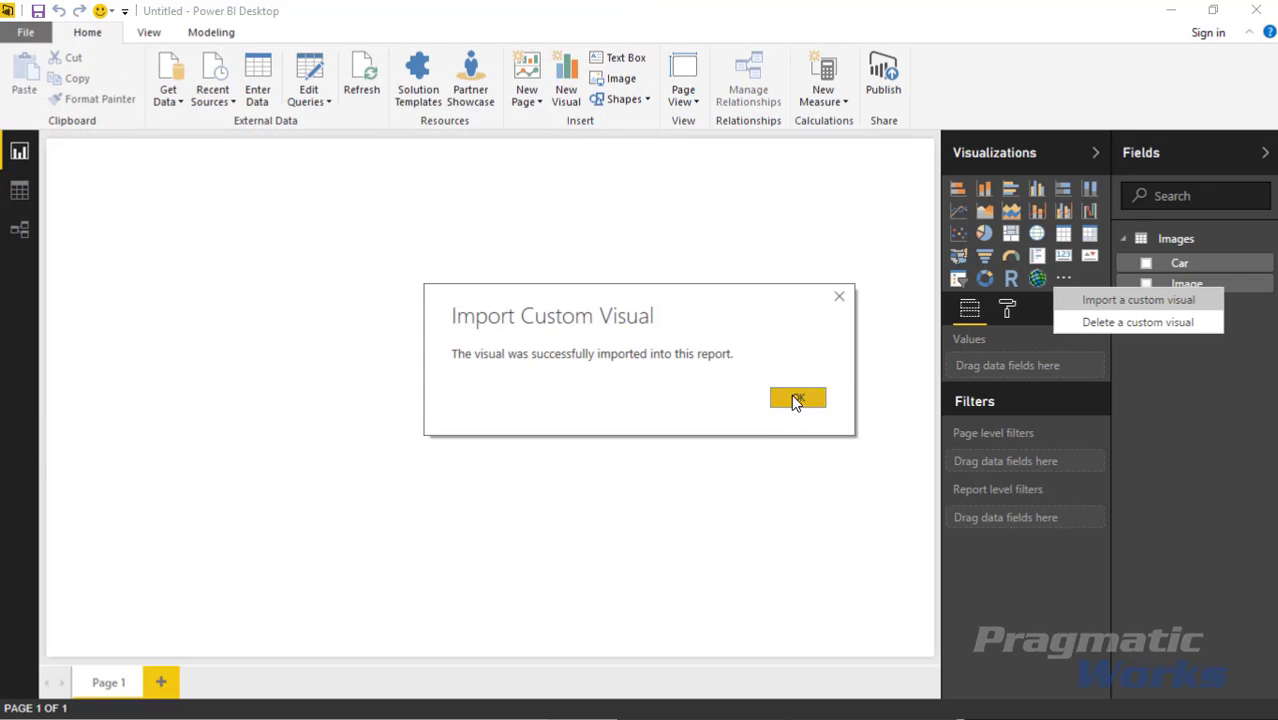
pyautogui.click(797, 399)
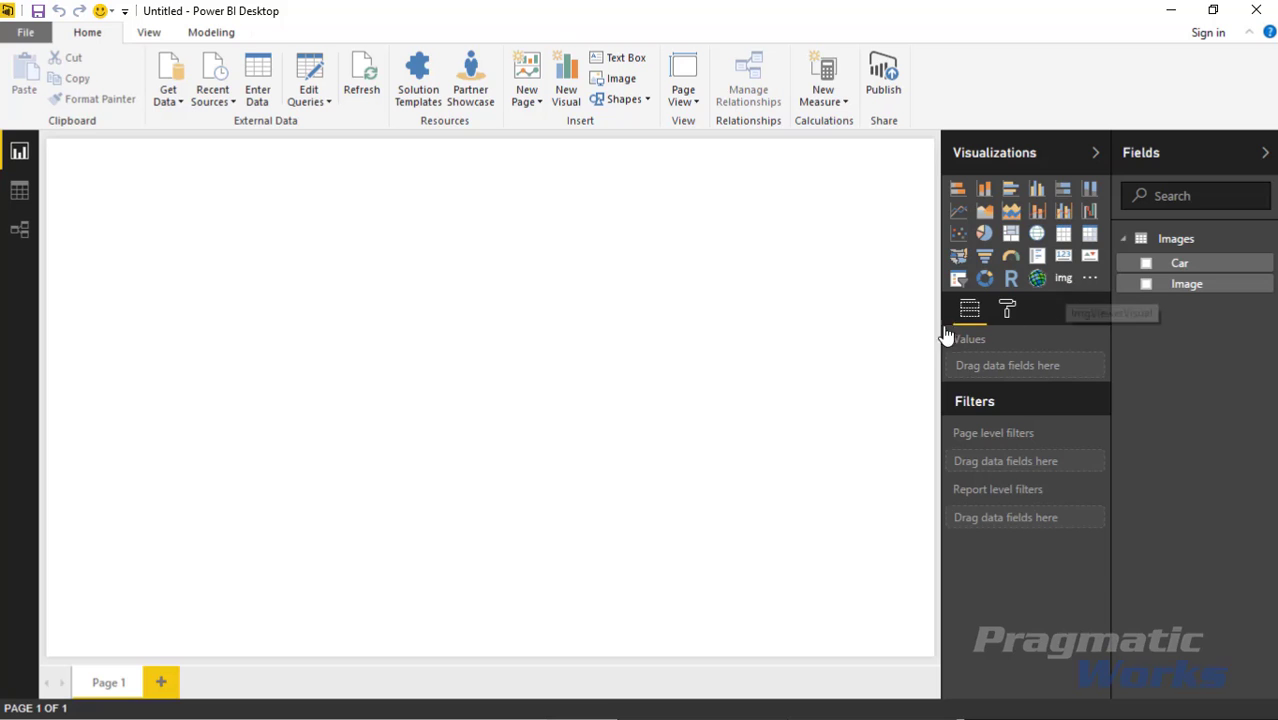
# - Add an enlarged Image Viewer visual and bind the Image field to its URL, showing the sedan photo
pyautogui.click(1062, 280)
pyautogui.moveTo(246, 363); pyautogui.dragTo(576, 568)
pyautogui.click(744, 518)
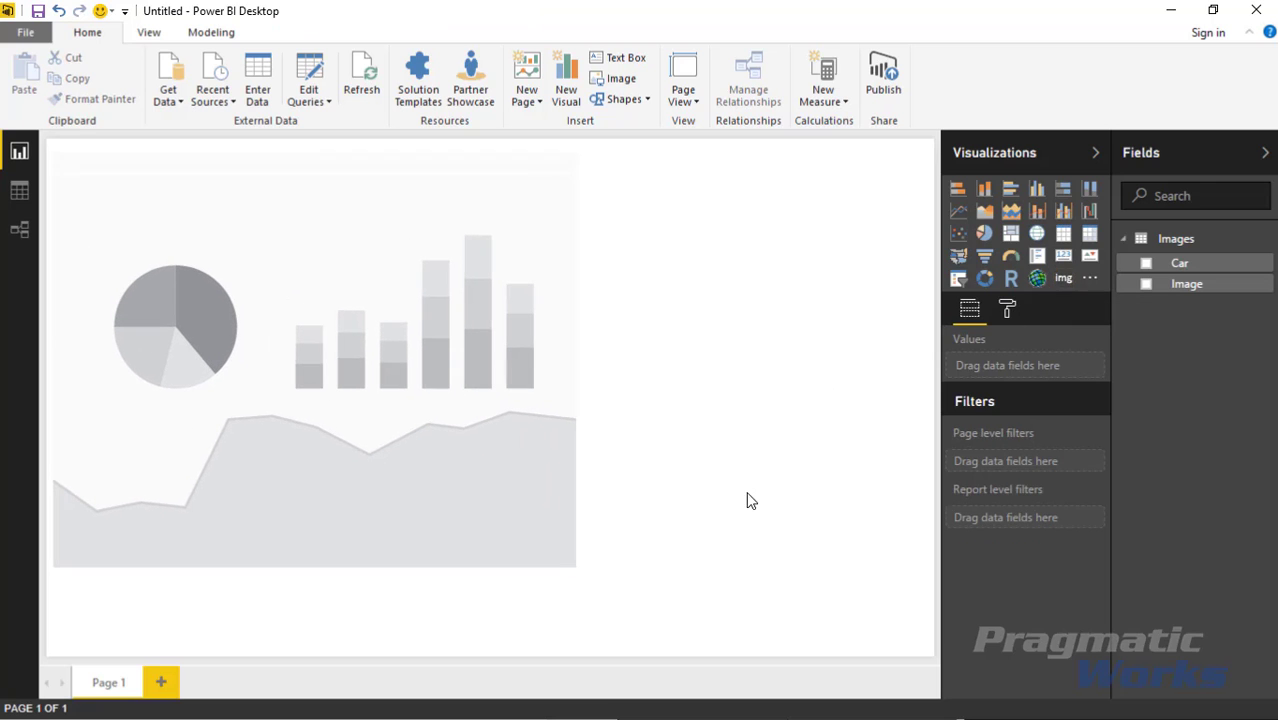
pyautogui.click(521, 313)
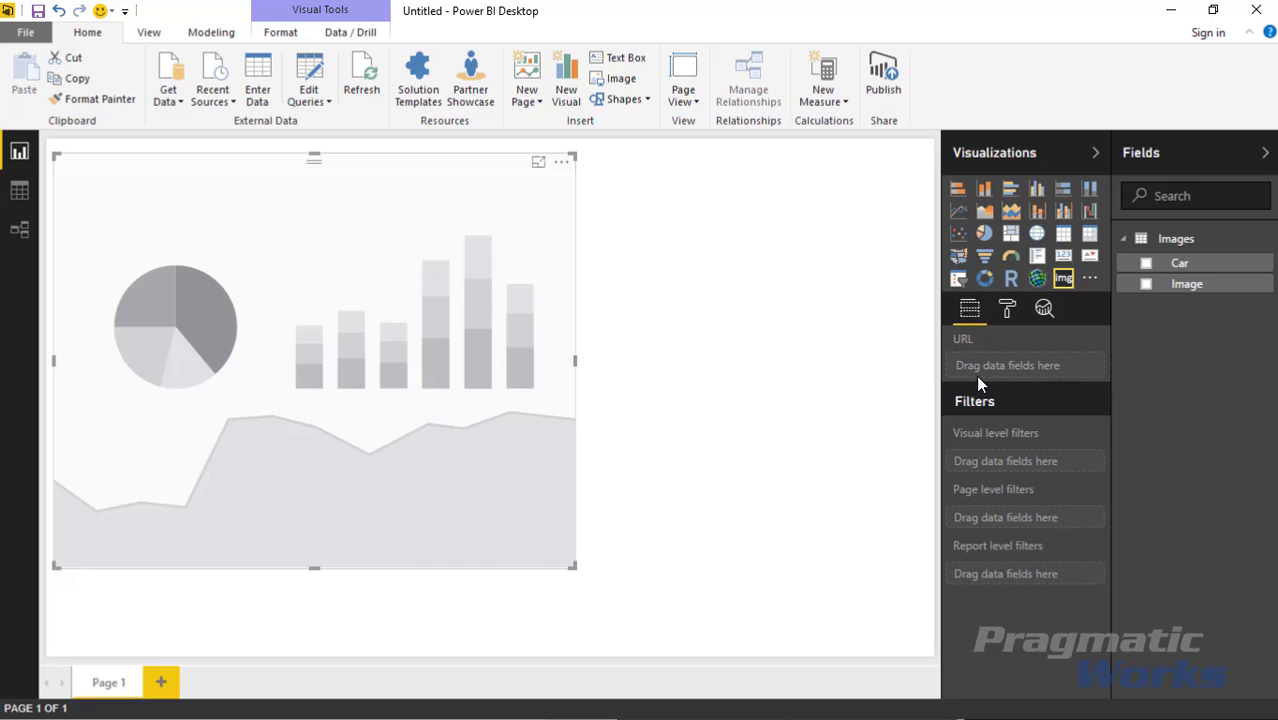
pyautogui.click(1146, 285)
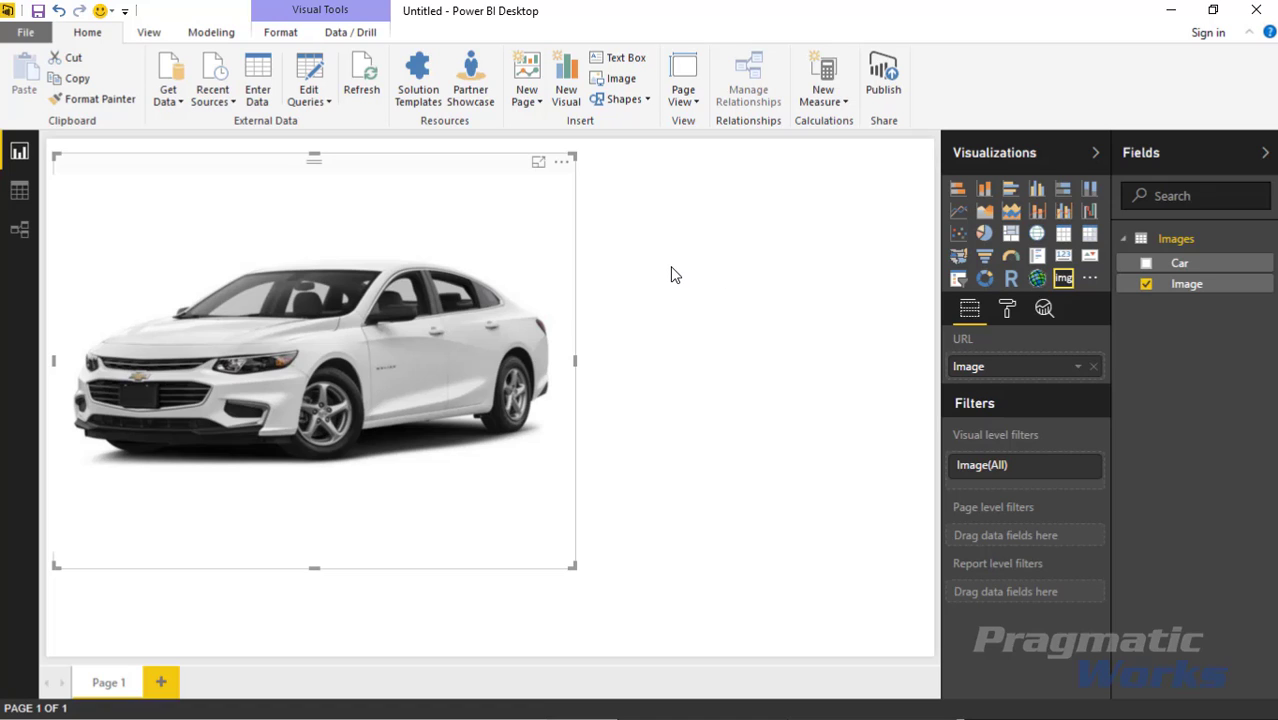
pyautogui.click(751, 306)
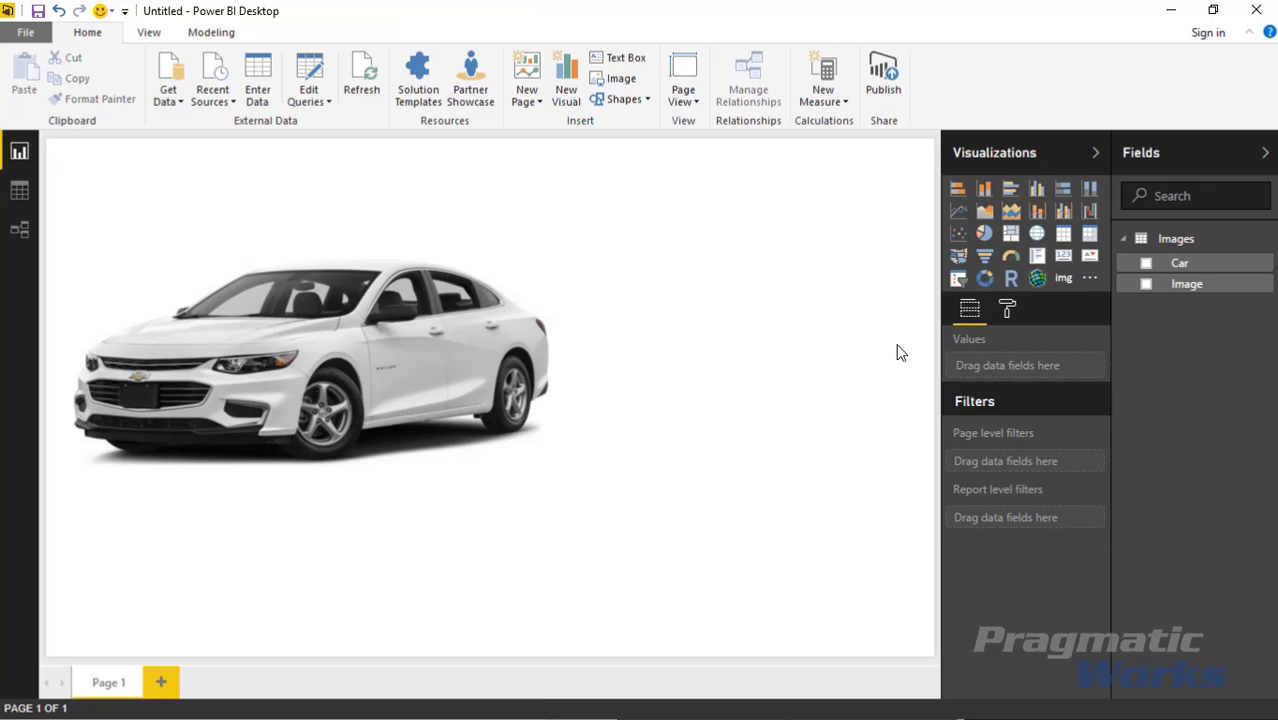
# - Add a slicer with the Car field and place it beside the car picture
pyautogui.click(958, 280)
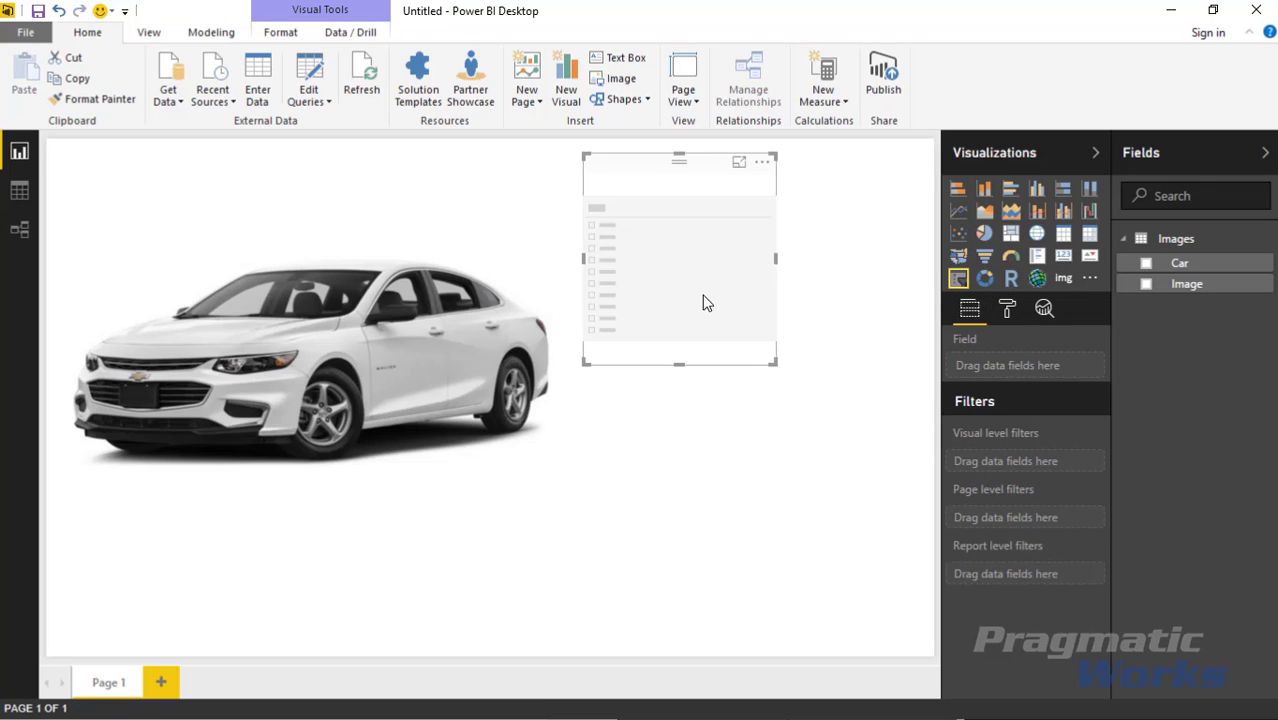
pyautogui.moveTo(779, 368); pyautogui.dragTo(893, 422)
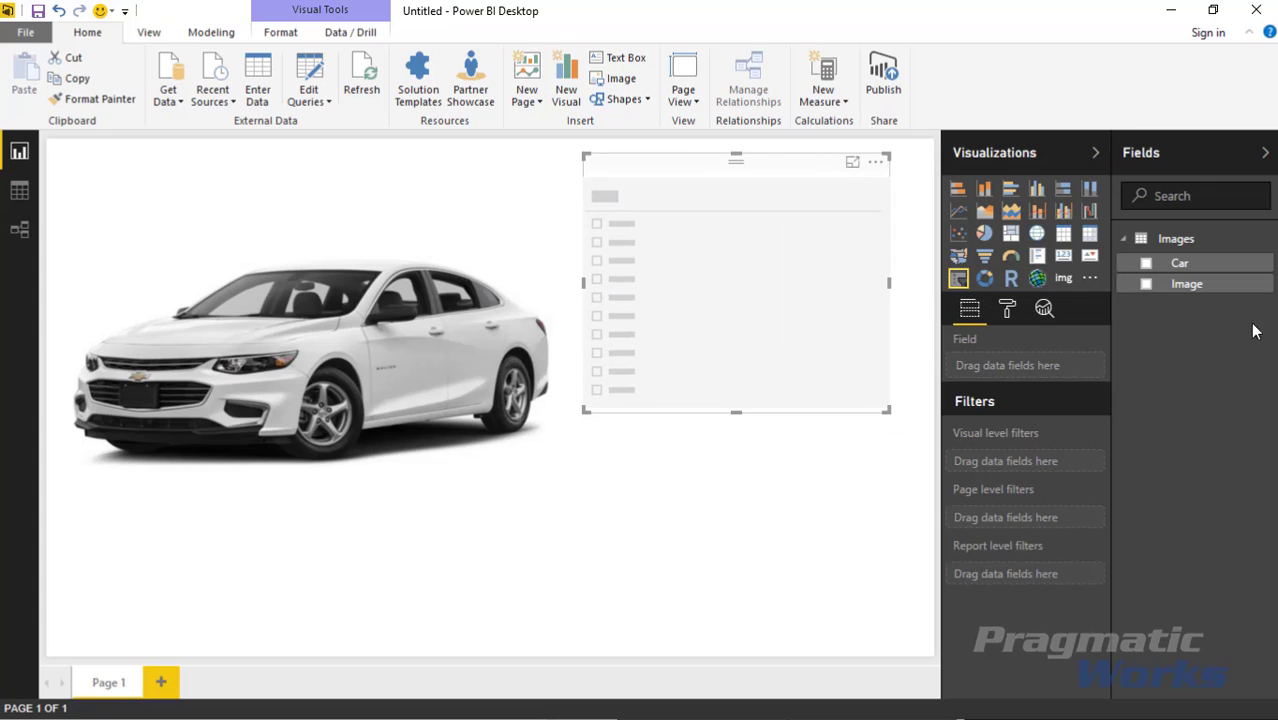
pyautogui.moveTo(1180, 266); pyautogui.dragTo(1040, 367)
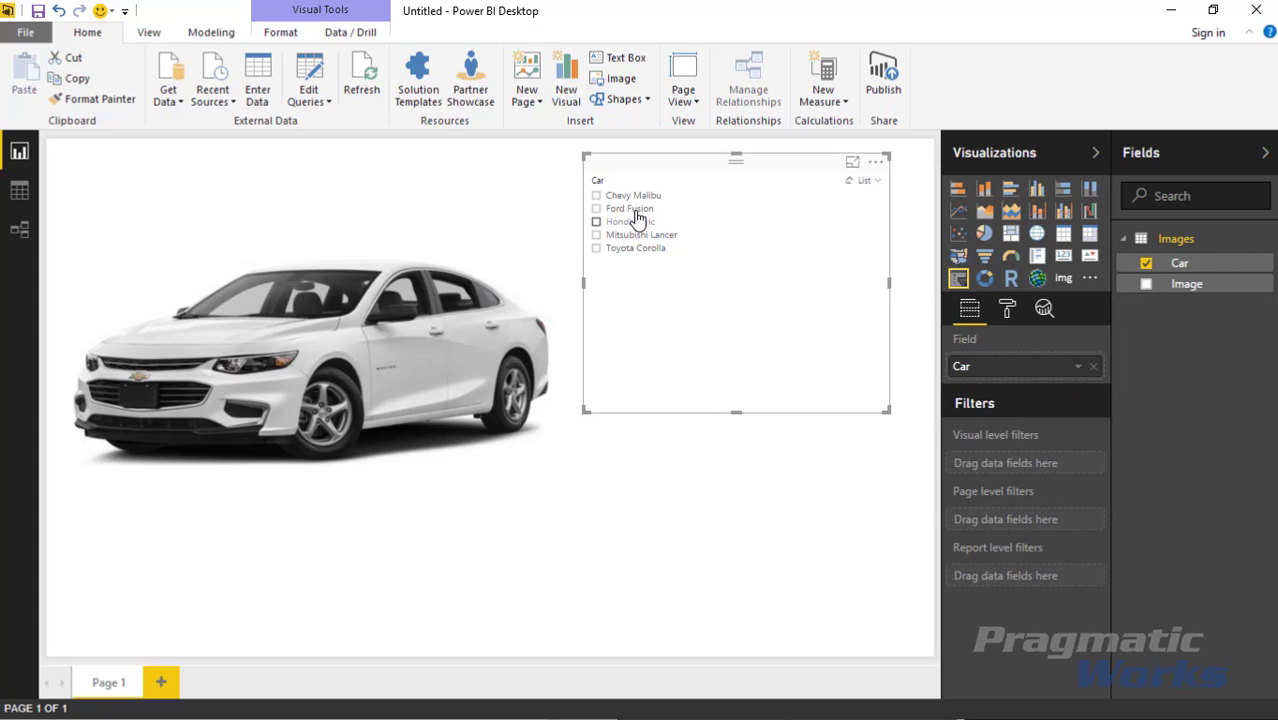
pyautogui.moveTo(585, 157); pyautogui.dragTo(671, 183)
pyautogui.click(924, 309)
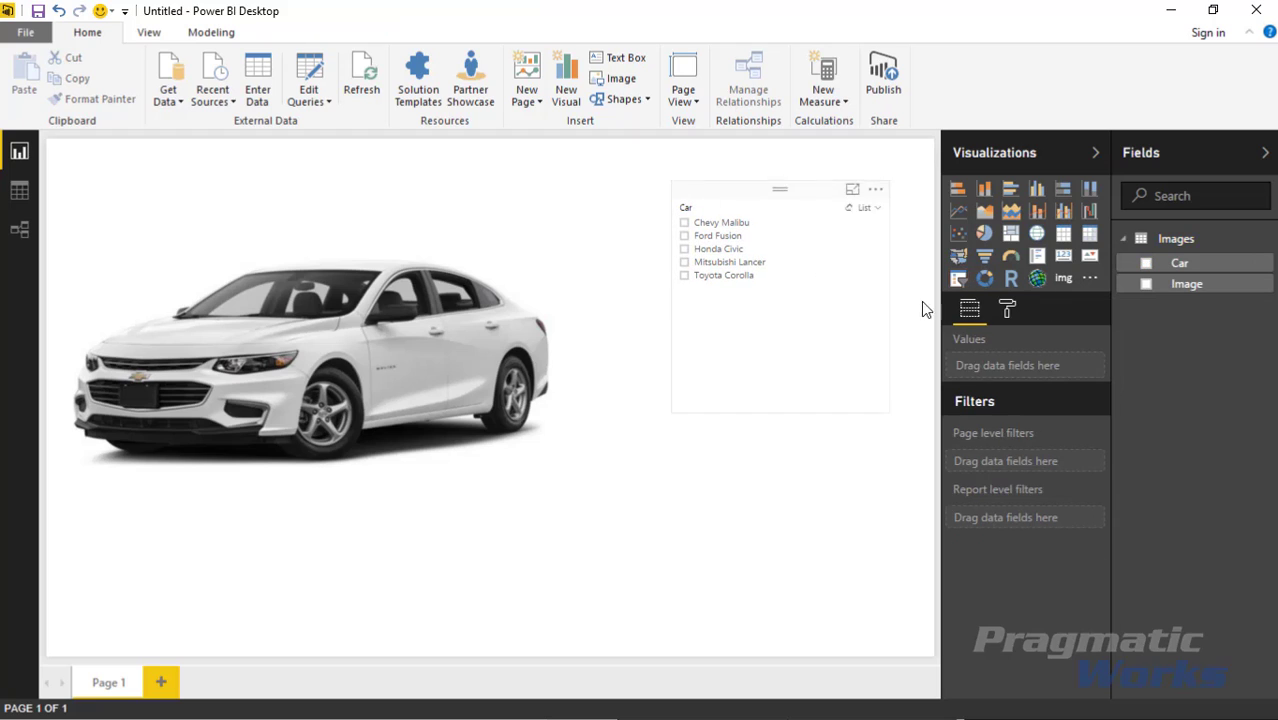
pyautogui.click(819, 352)
# - Raise the slicer's Items text size to 18 in the Format pane
pyautogui.click(1007, 310)
pyautogui.click(966, 345)
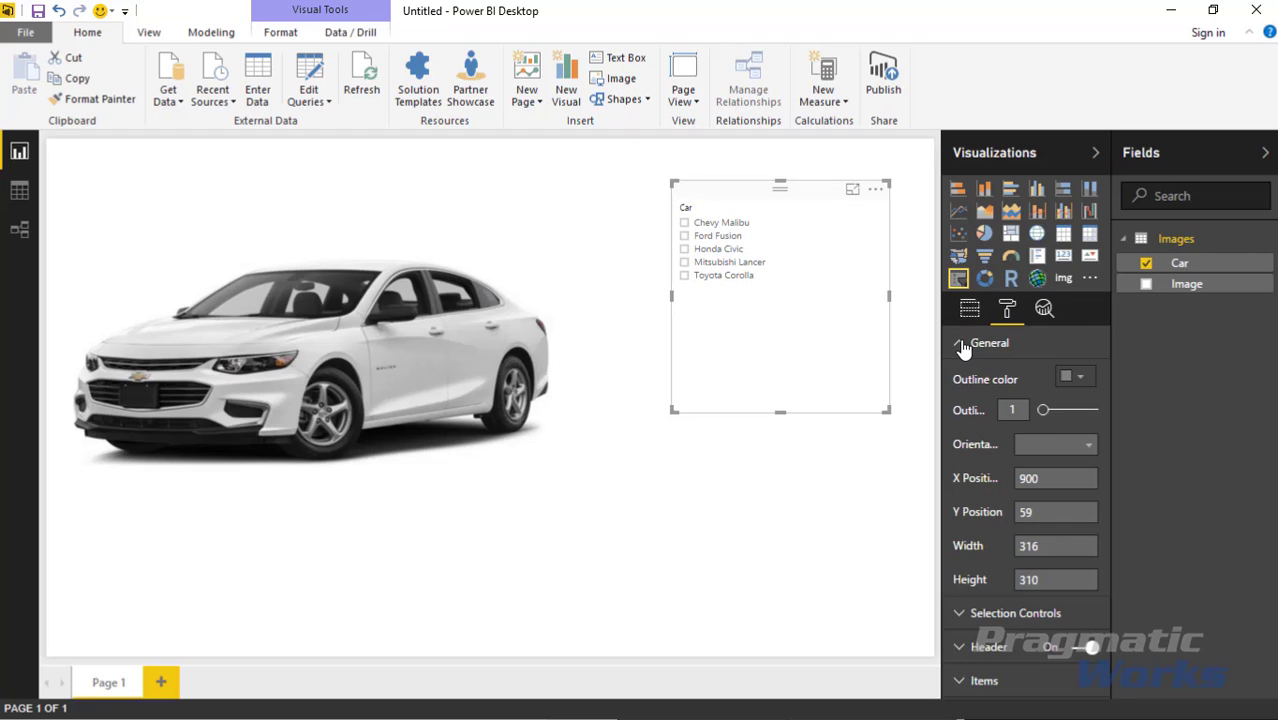
pyautogui.click(964, 345)
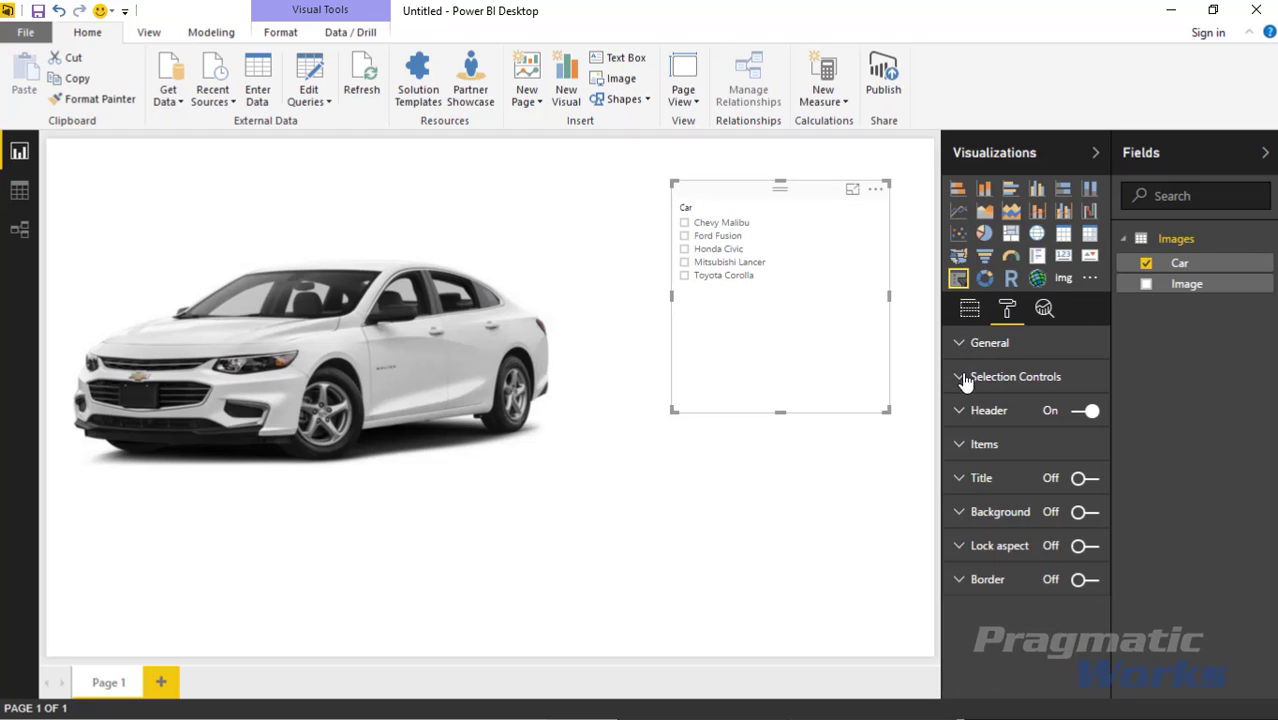
pyautogui.click(959, 446)
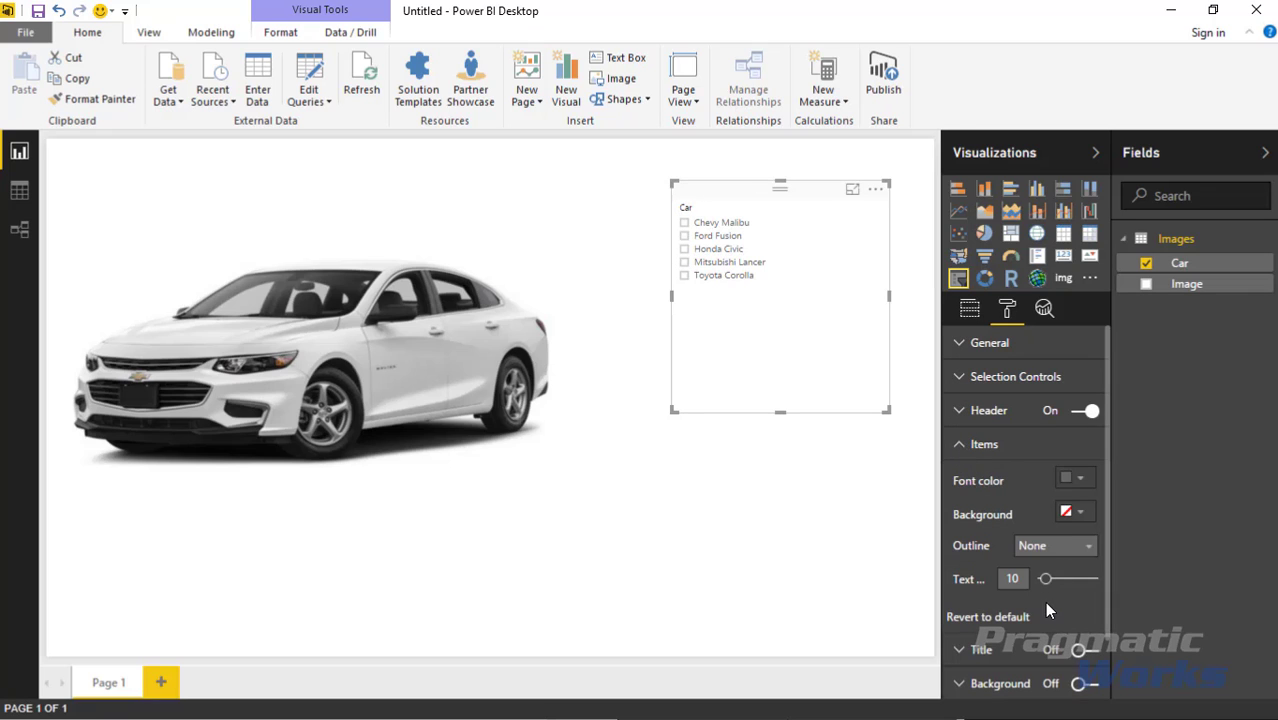
pyautogui.moveTo(1046, 580); pyautogui.dragTo(1058, 580)
# - Cycle the slicer through Honda Civic, Mitsubishi Lancer and Chevy Malibu, ending on Ford Fusion
pyautogui.click(760, 527)
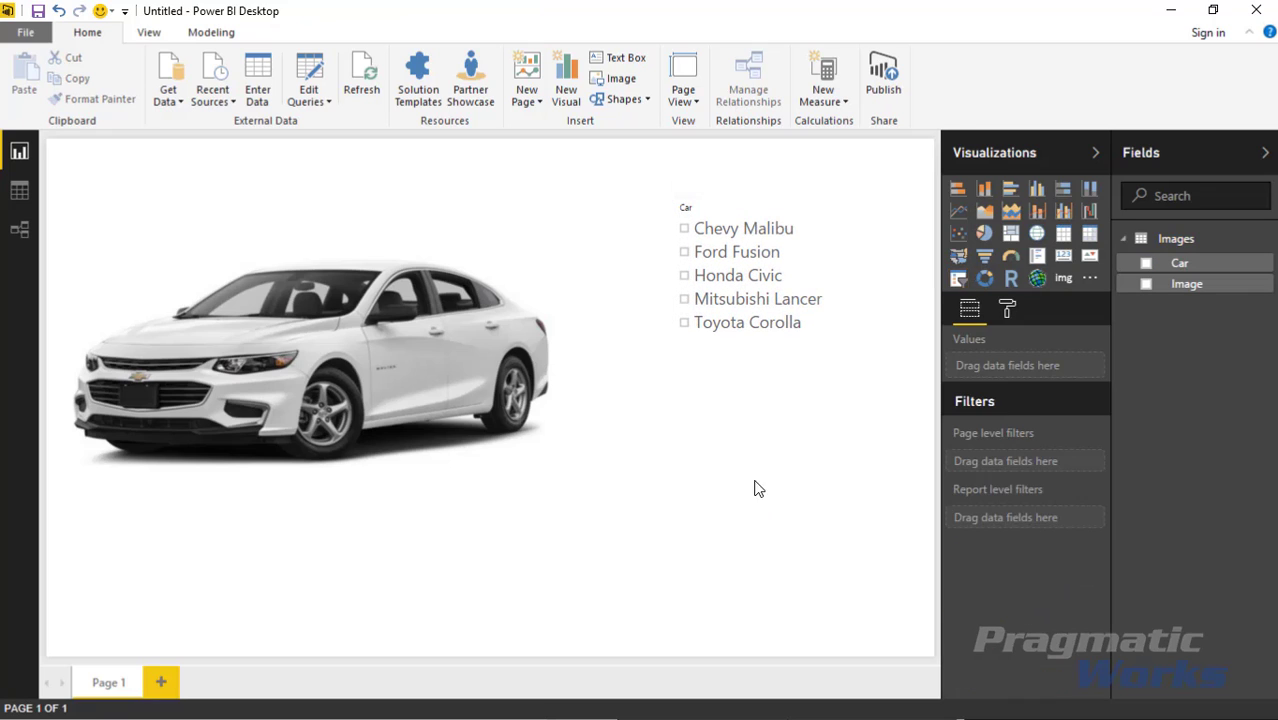
pyautogui.click(684, 253)
pyautogui.click(684, 276)
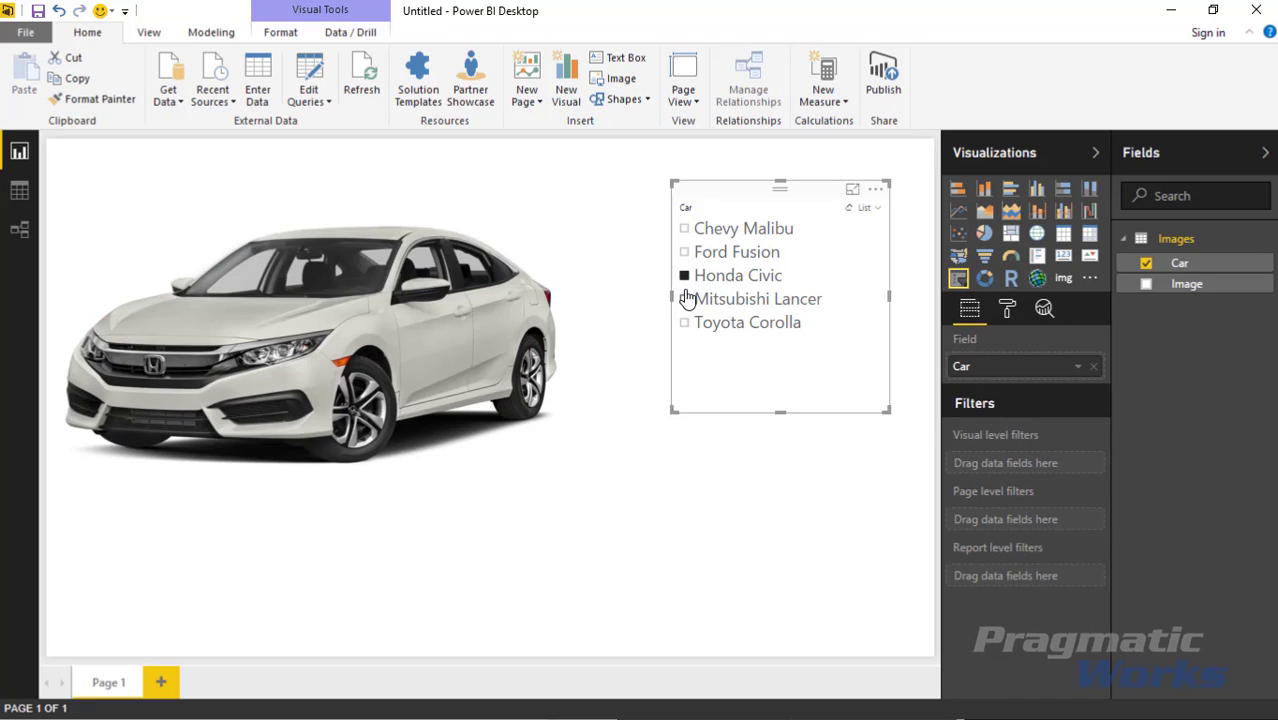
pyautogui.click(685, 300)
pyautogui.click(684, 229)
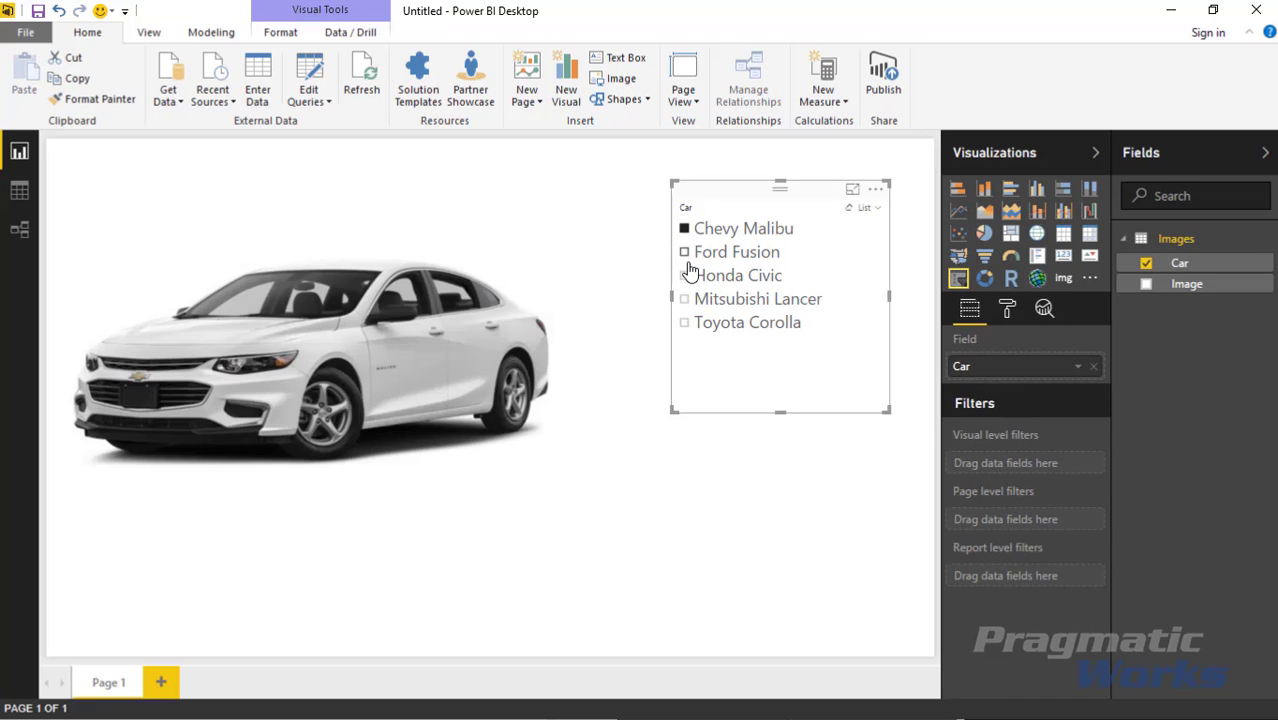
pyautogui.click(685, 253)
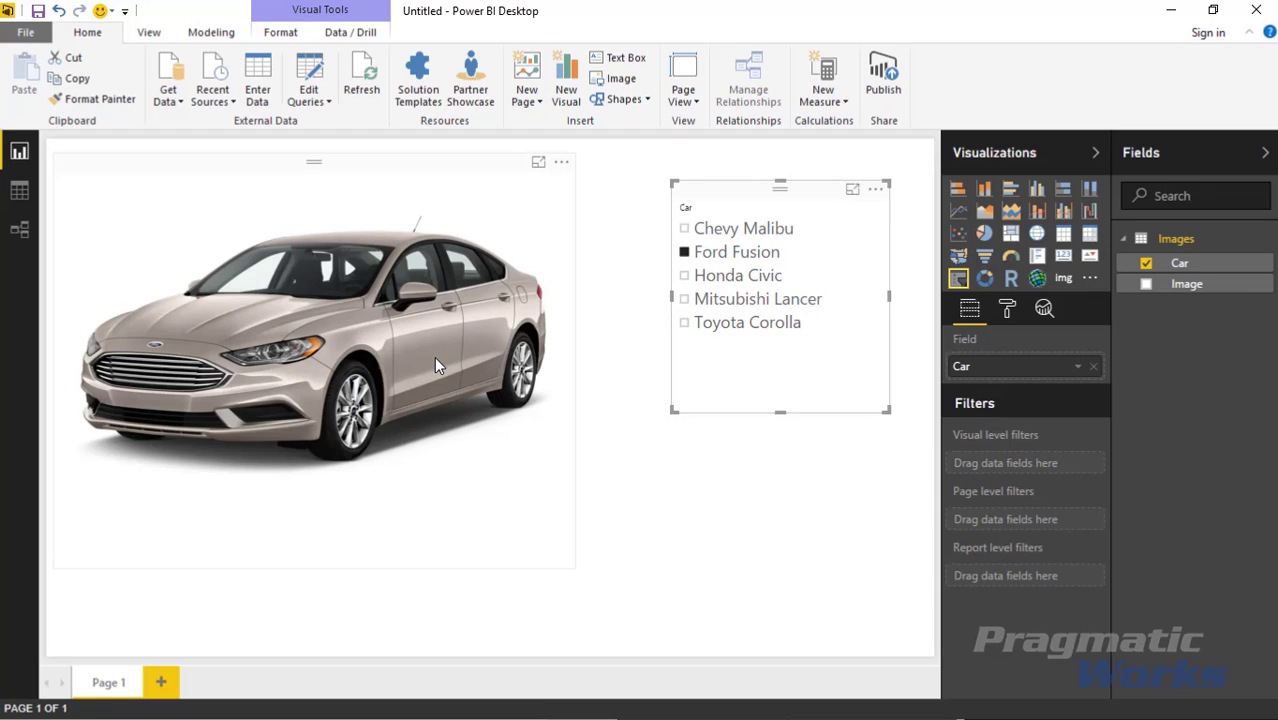
pyautogui.click(684, 231)
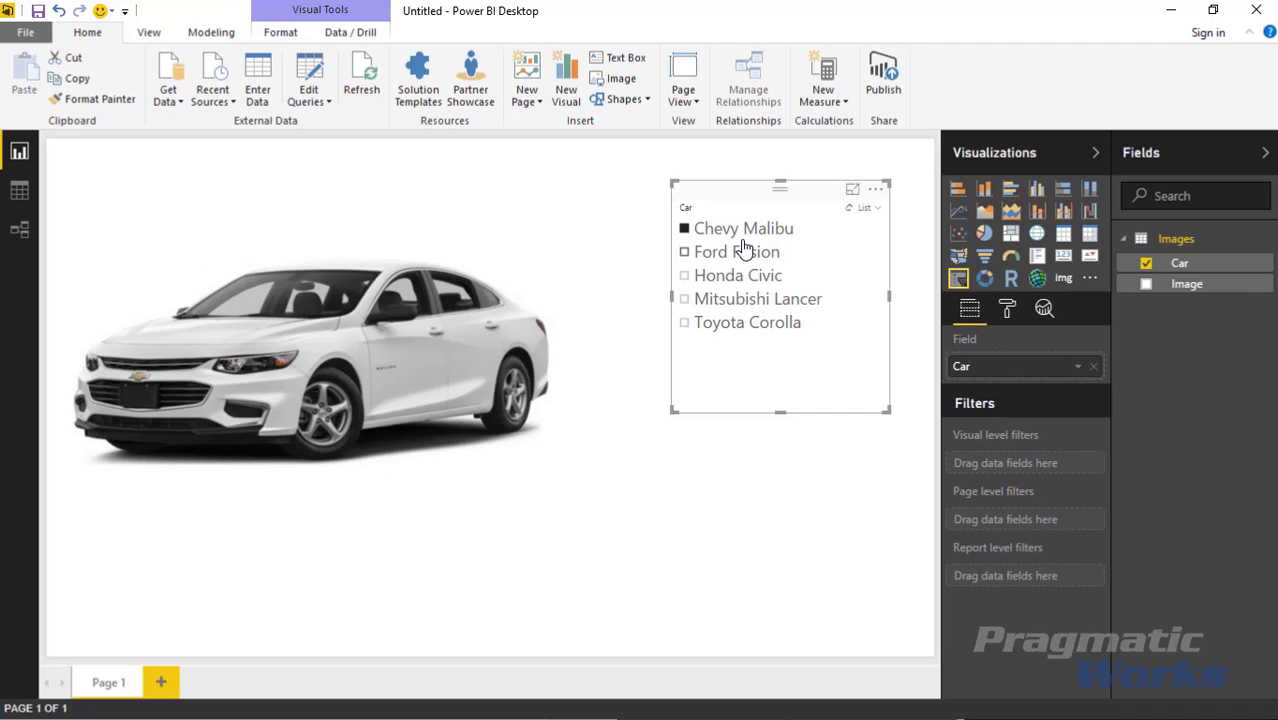
pyautogui.click(684, 300)
pyautogui.click(684, 276)
pyautogui.click(685, 253)
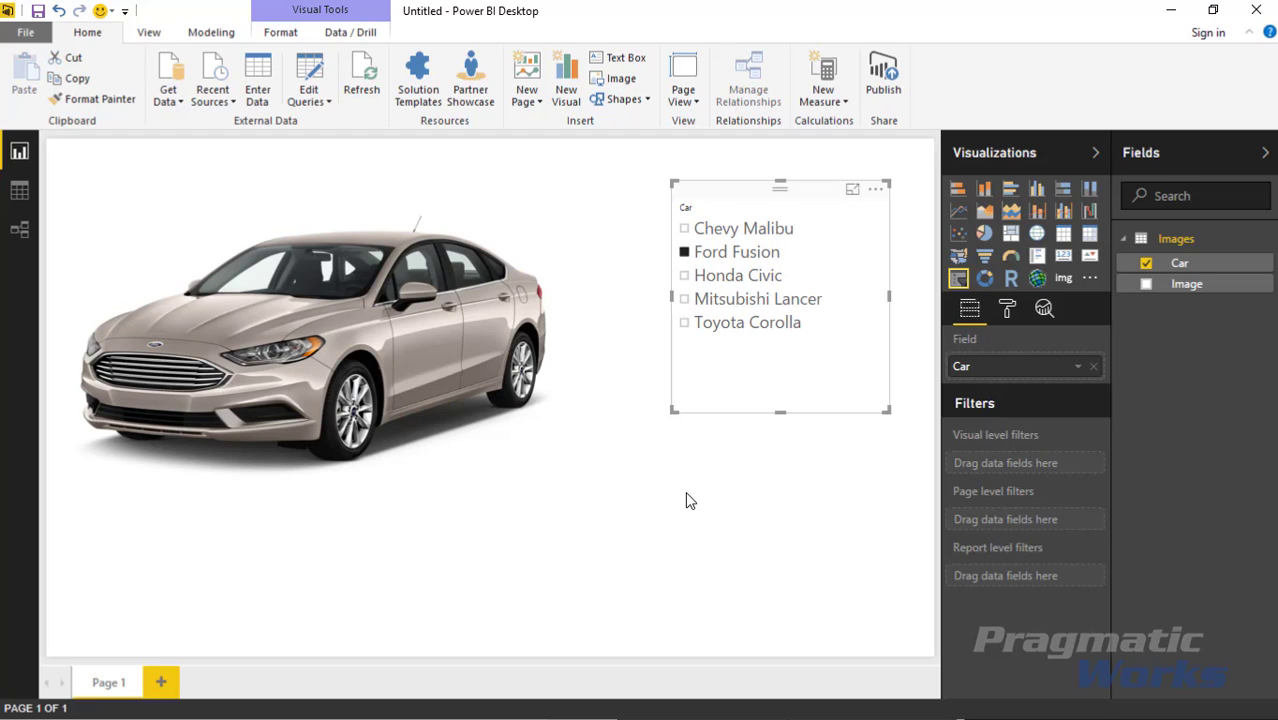
pyautogui.click(688, 494)
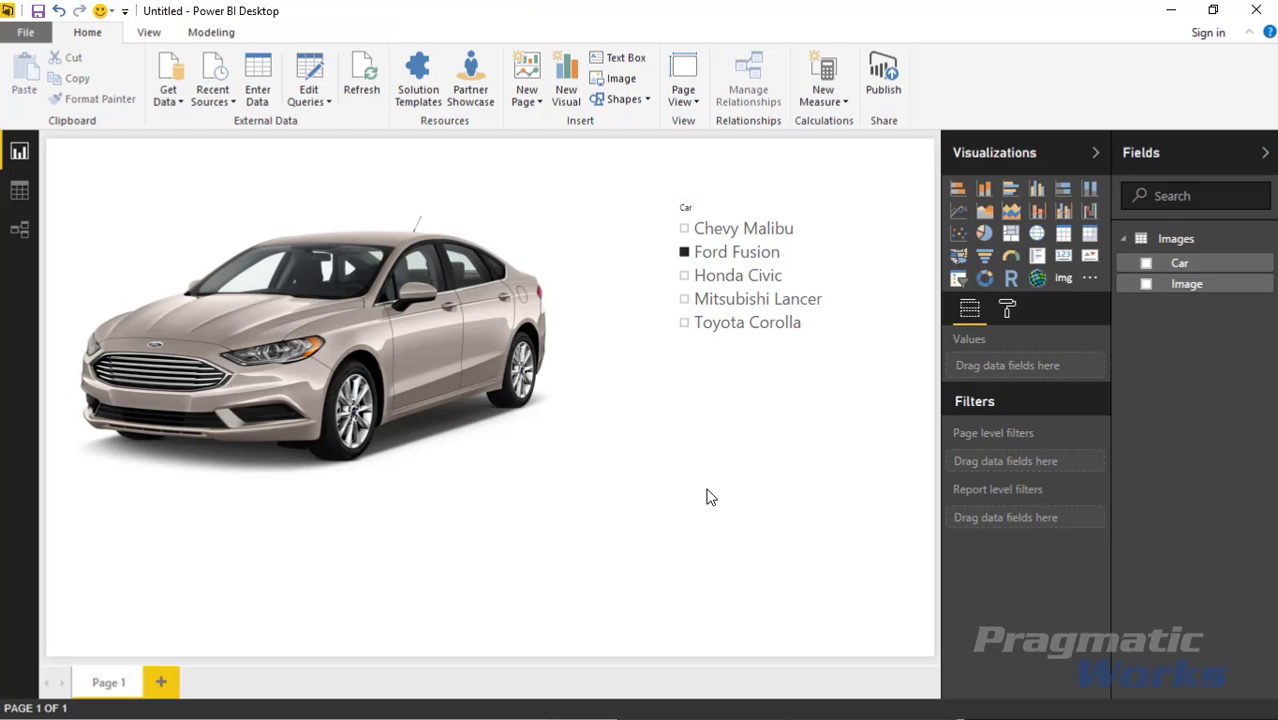